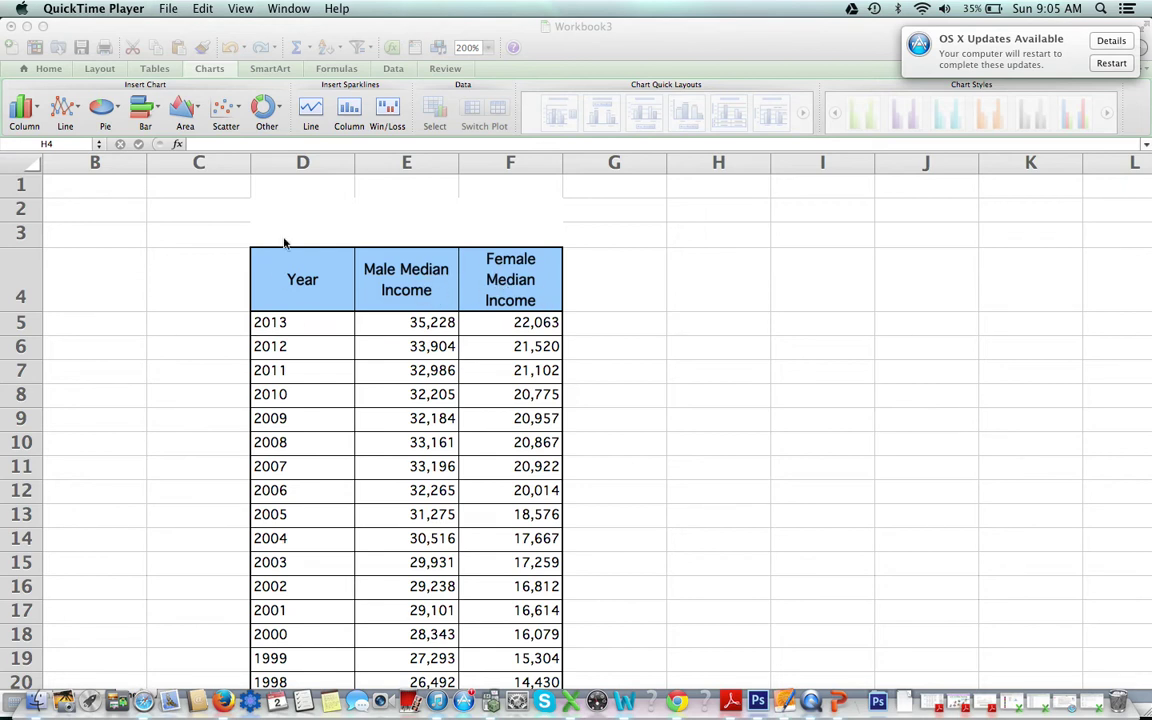
- Enter x in E3 and y in F3 above the income headers, then select E4:F65 down to 1953
{"action": "scroll", "coordinate": [279, 323], "scroll_direction": "down", "scroll_amount": 12}
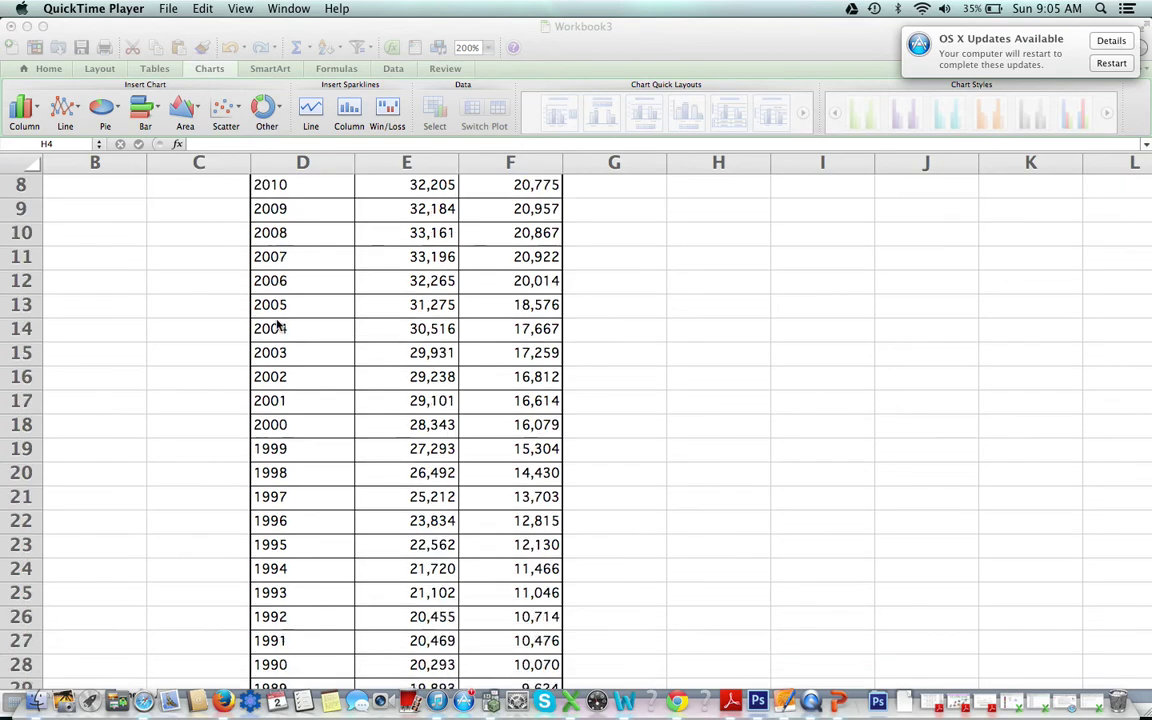
{"action": "scroll", "coordinate": [279, 323], "scroll_direction": "up", "scroll_amount": 11}
{"action": "scroll", "coordinate": [279, 323], "scroll_direction": "down", "scroll_amount": 20}
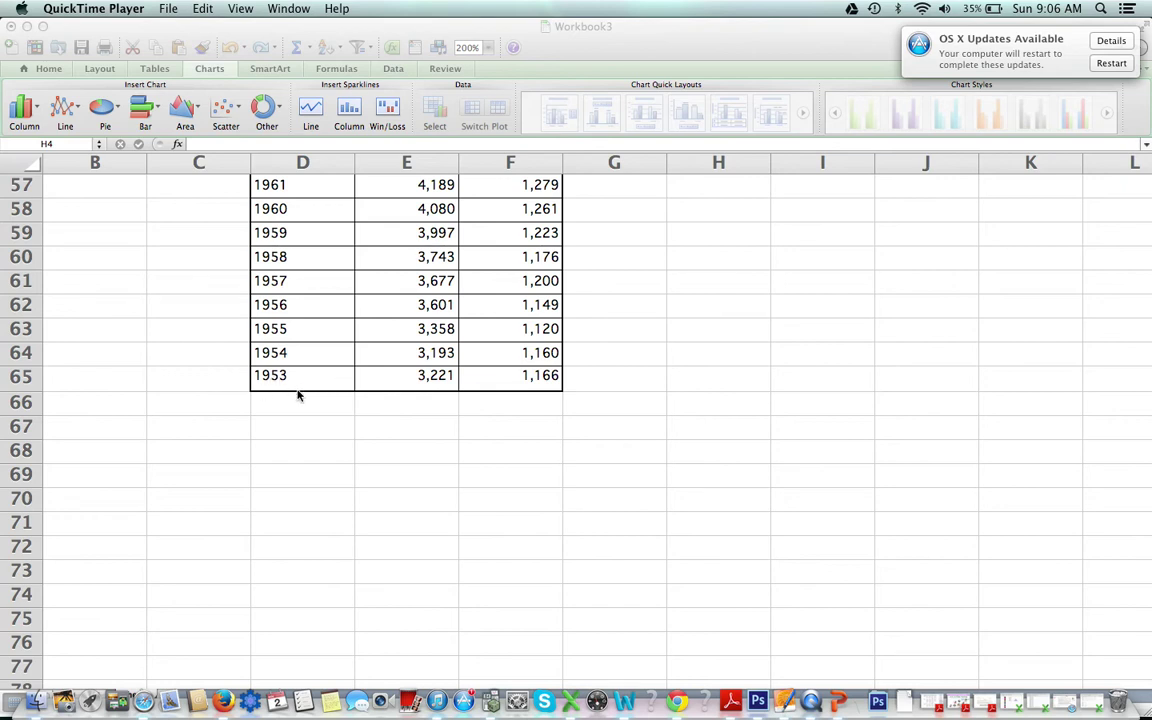
{"action": "scroll", "coordinate": [297, 395], "scroll_direction": "up", "scroll_amount": 20}
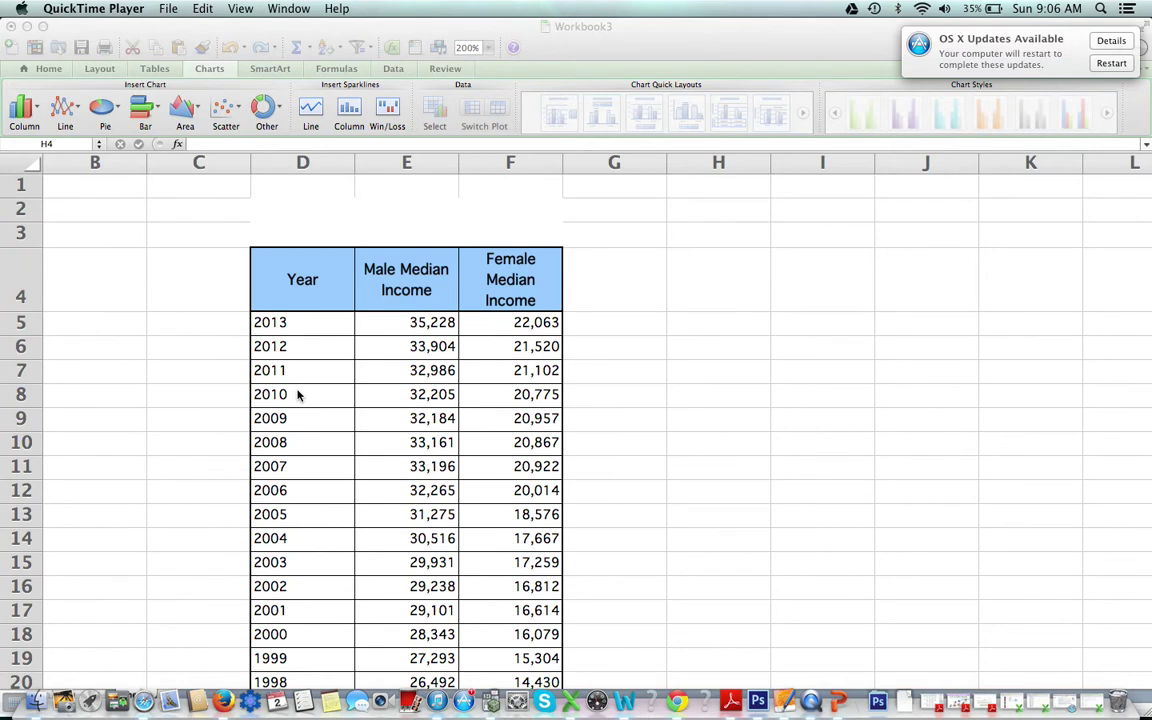
{"action": "left_click", "coordinate": [375, 258]}
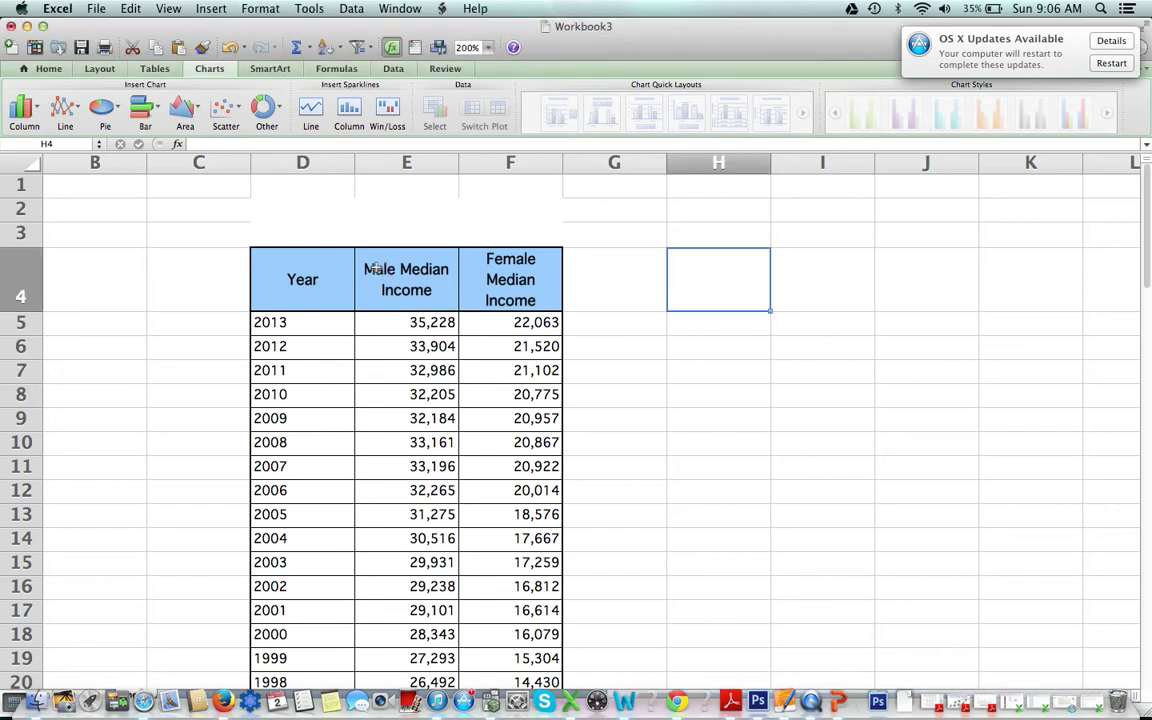
{"action": "left_click_drag", "start_coordinate": [390, 268], "coordinate": [487, 318]}
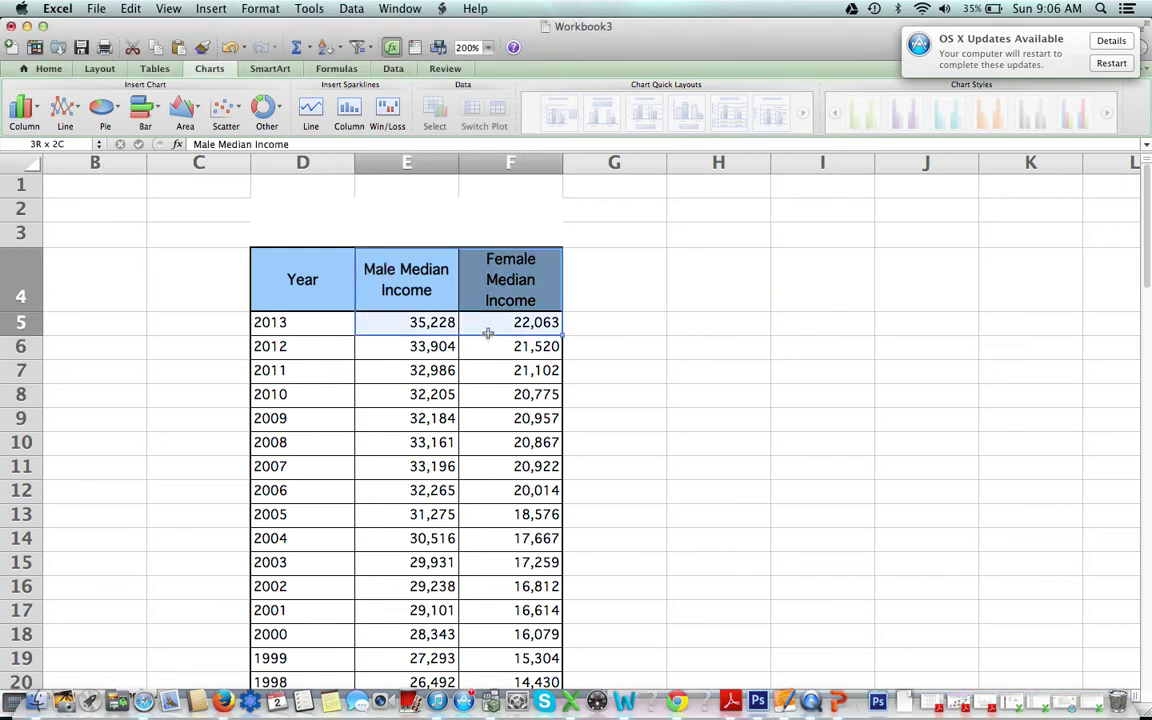
{"action": "left_click", "coordinate": [392, 237]}
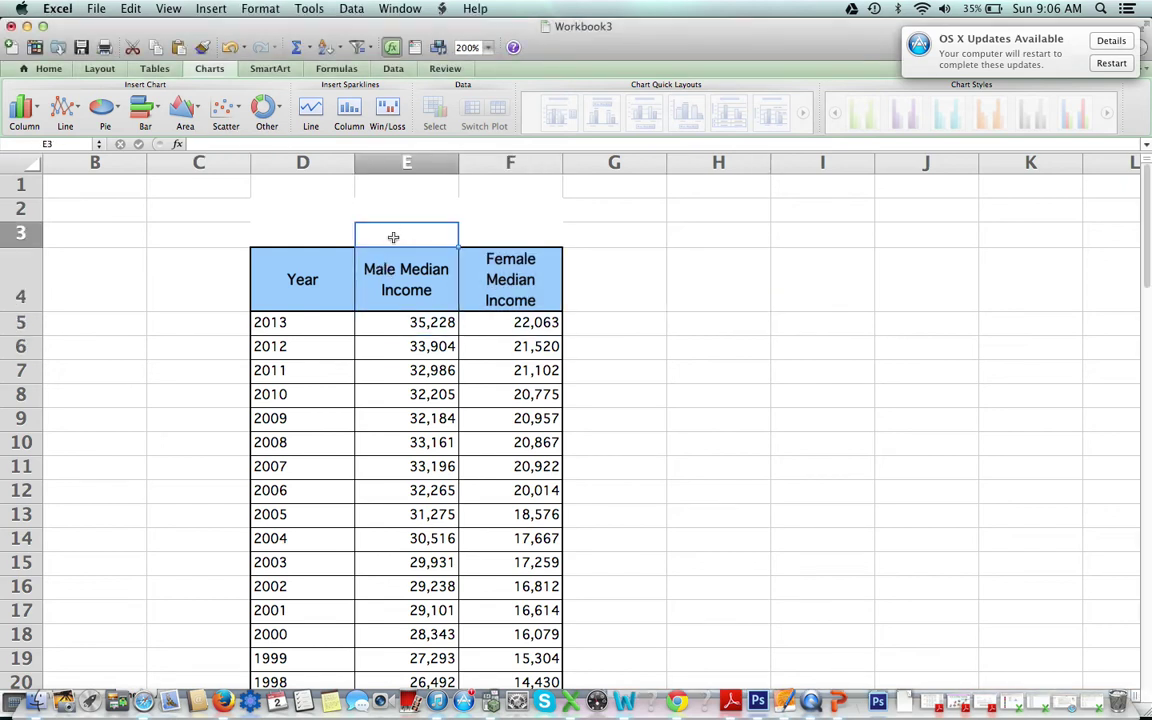
{"action": "type", "text": "x"}
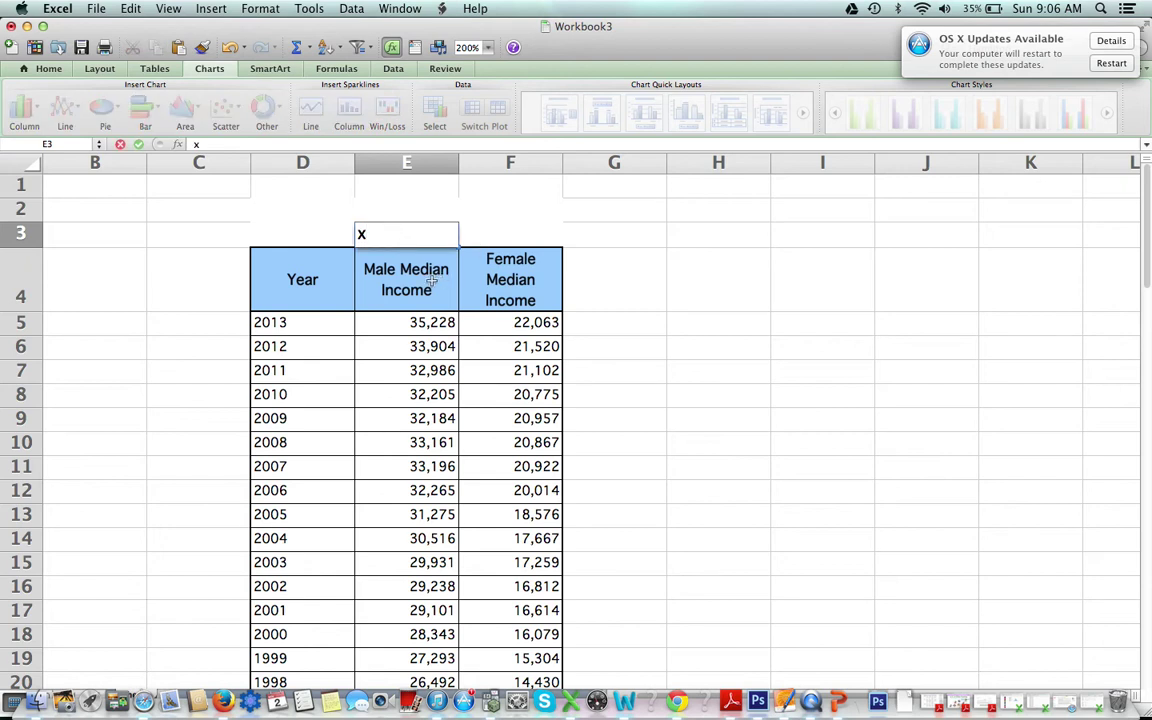
{"action": "left_click", "coordinate": [494, 242]}
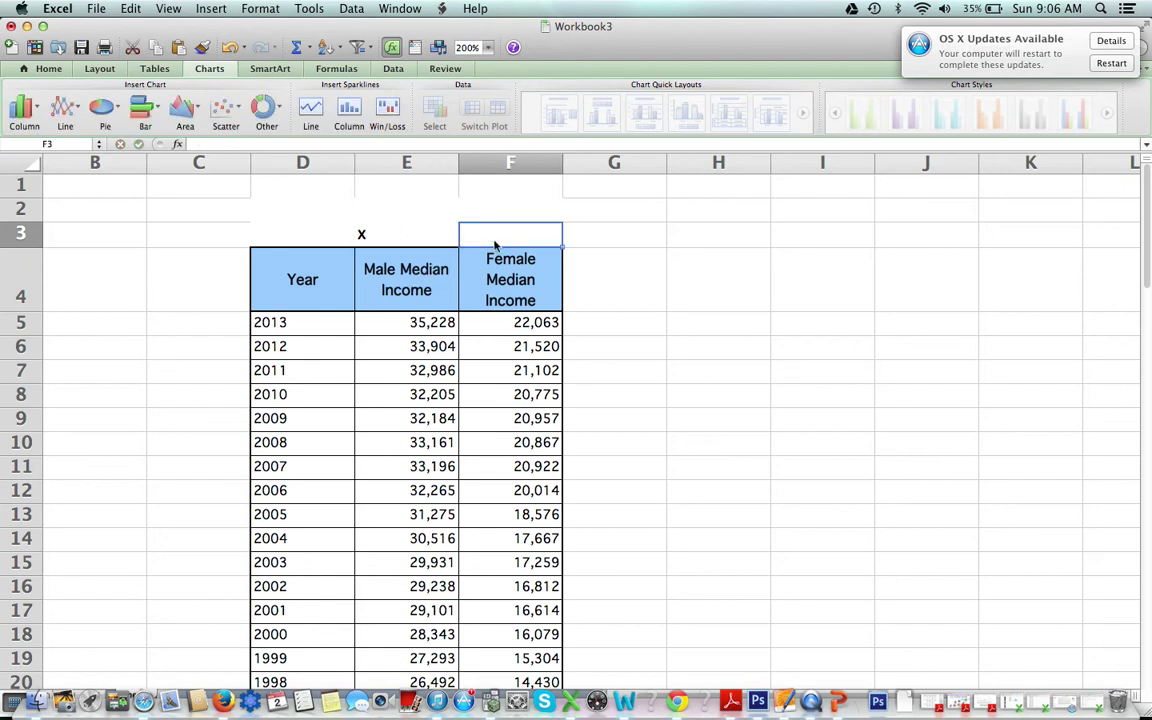
{"action": "type", "text": "y"}
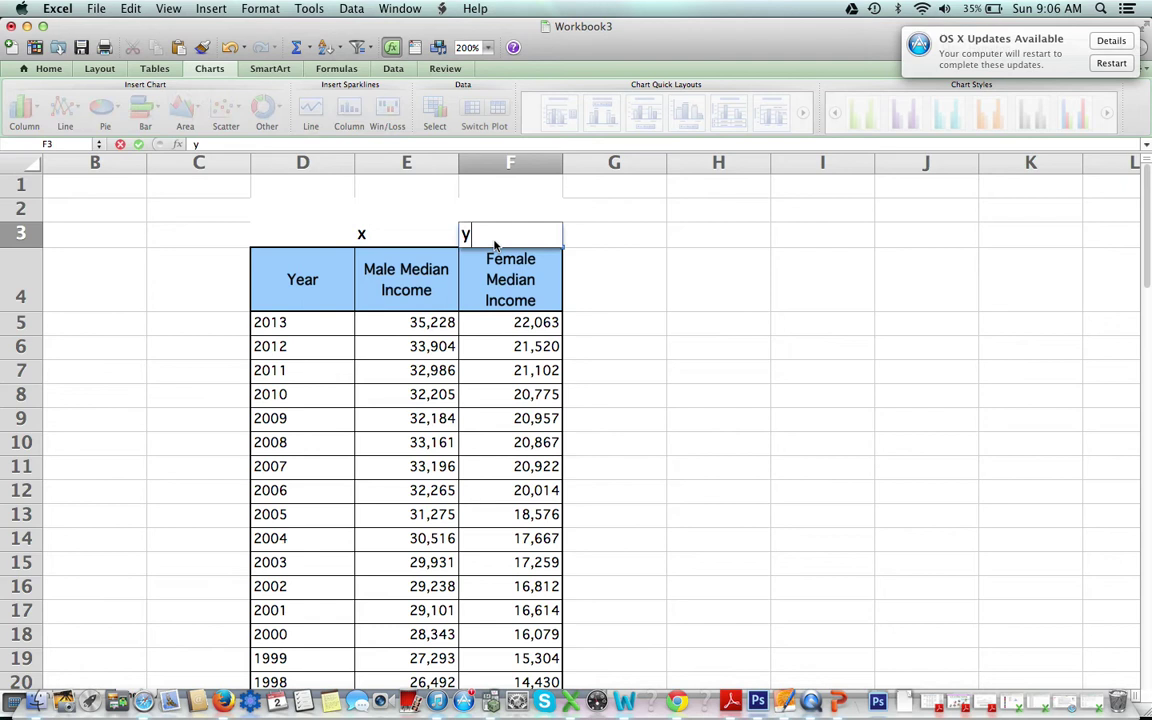
{"action": "left_click", "coordinate": [405, 255]}
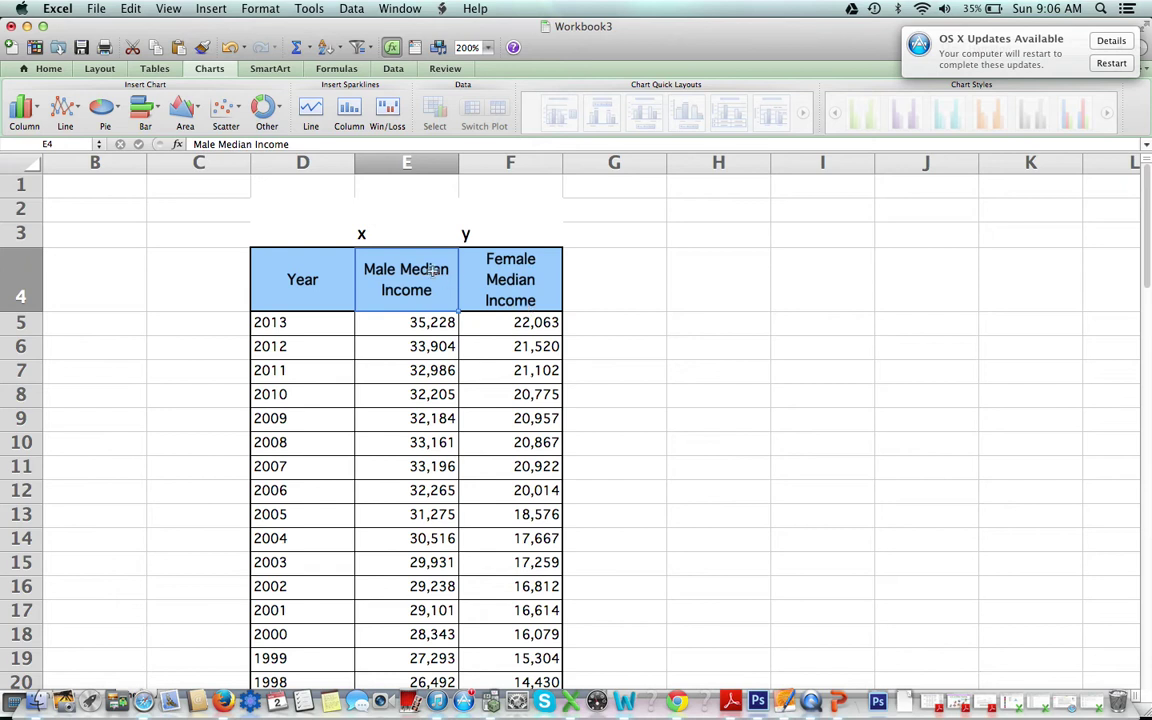
{"action": "left_click_drag", "start_coordinate": [414, 264], "coordinate": [492, 596]}
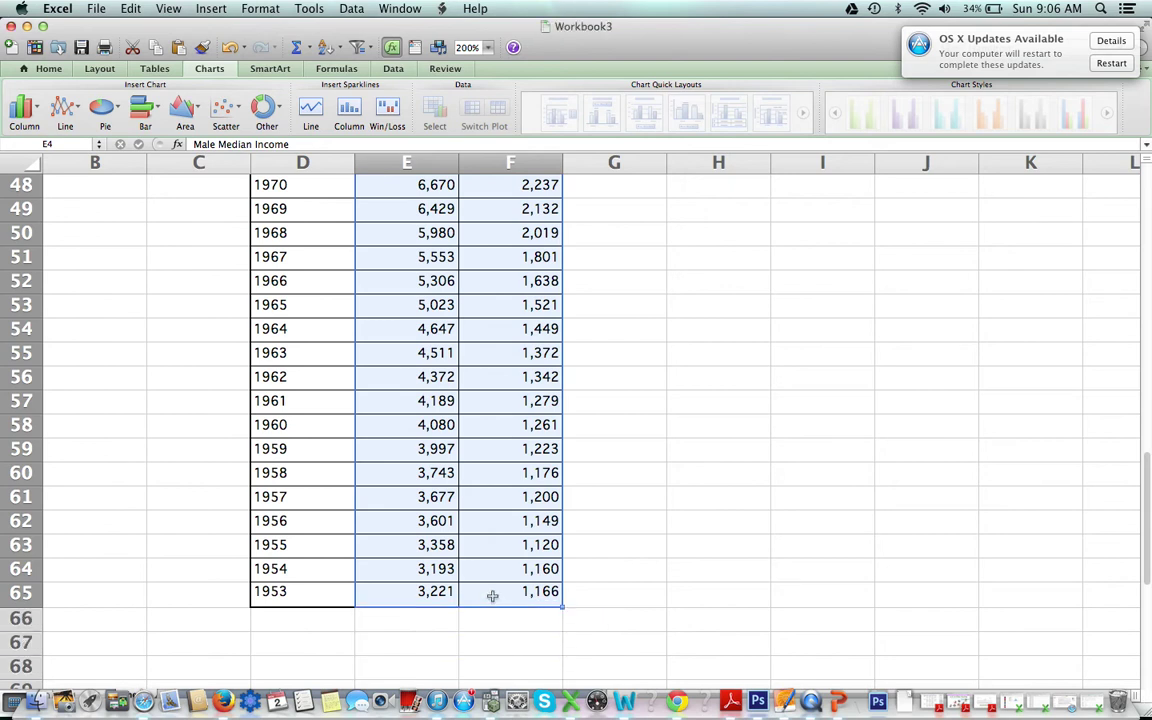
{"action": "scroll", "coordinate": [492, 596], "scroll_direction": "up", "scroll_amount": 15}
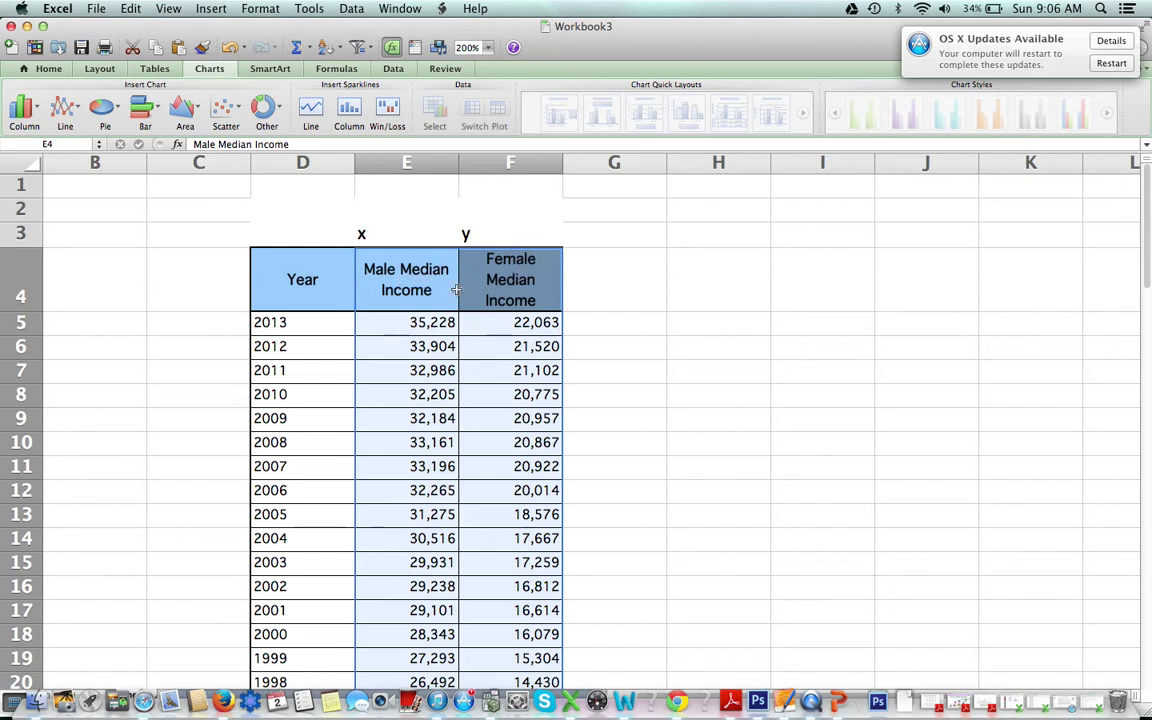
- Insert a Marked Scatter chart of female versus male median income and select its data series
{"action": "left_click", "coordinate": [211, 9]}
{"action": "left_click", "coordinate": [213, 10]}
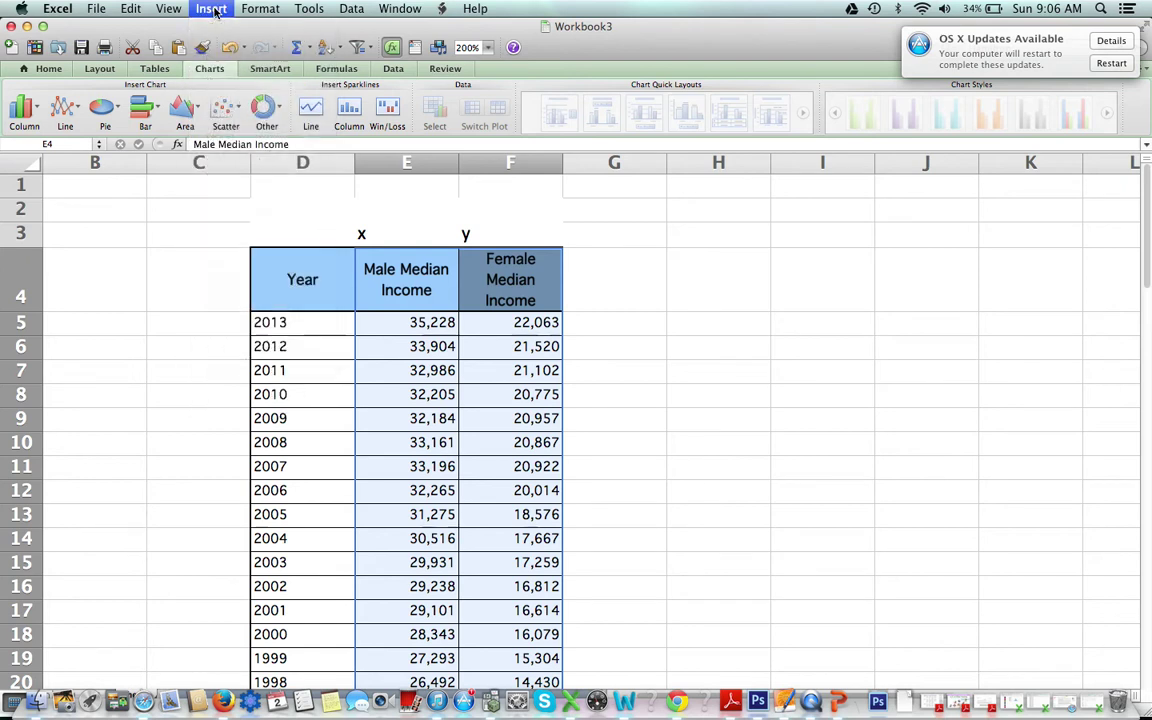
{"action": "left_click", "coordinate": [201, 74]}
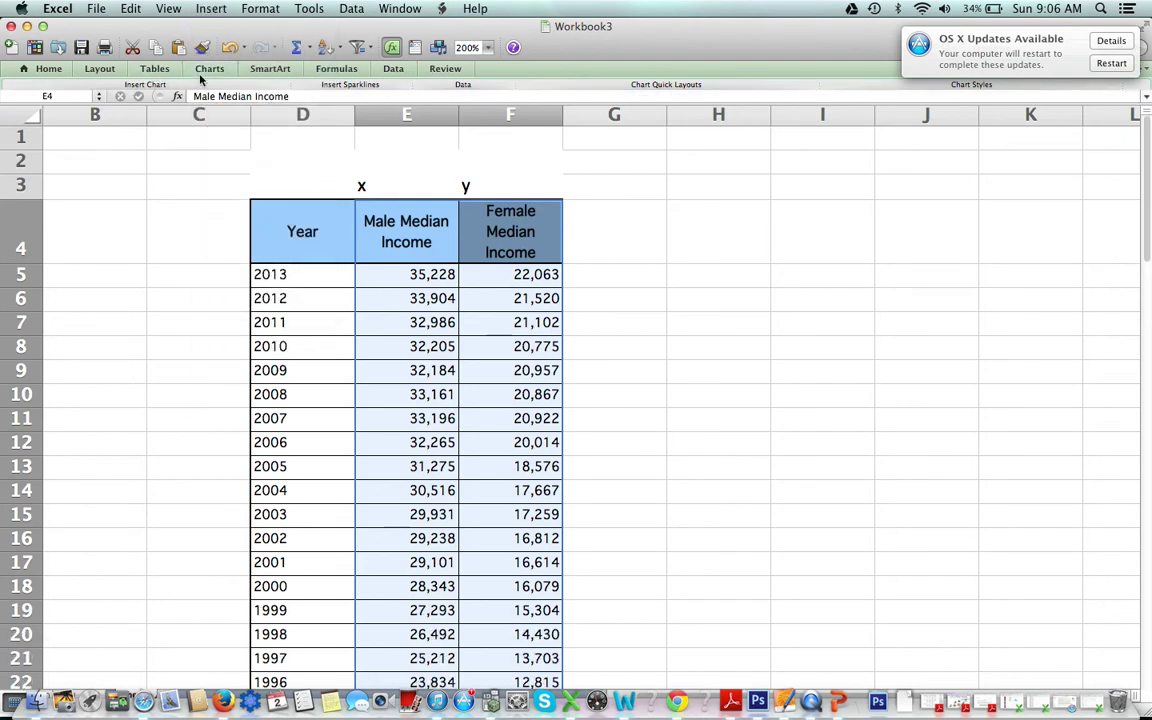
{"action": "left_click", "coordinate": [209, 69]}
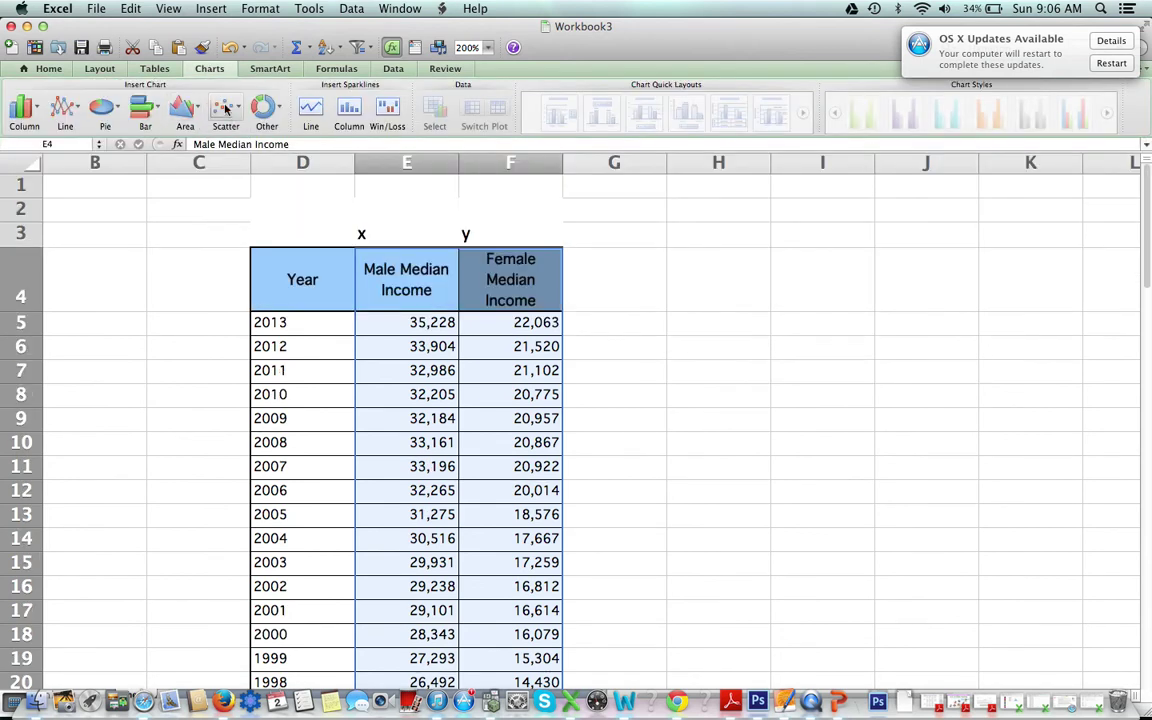
{"action": "left_click", "coordinate": [227, 108]}
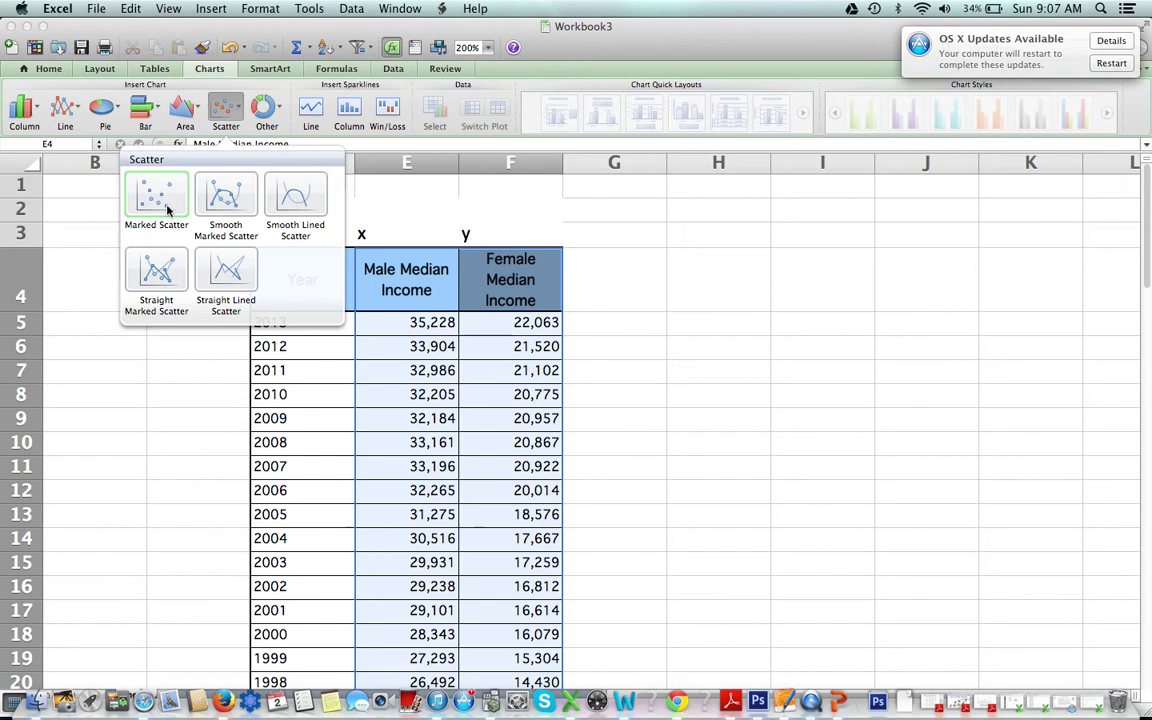
{"action": "left_click", "coordinate": [167, 209]}
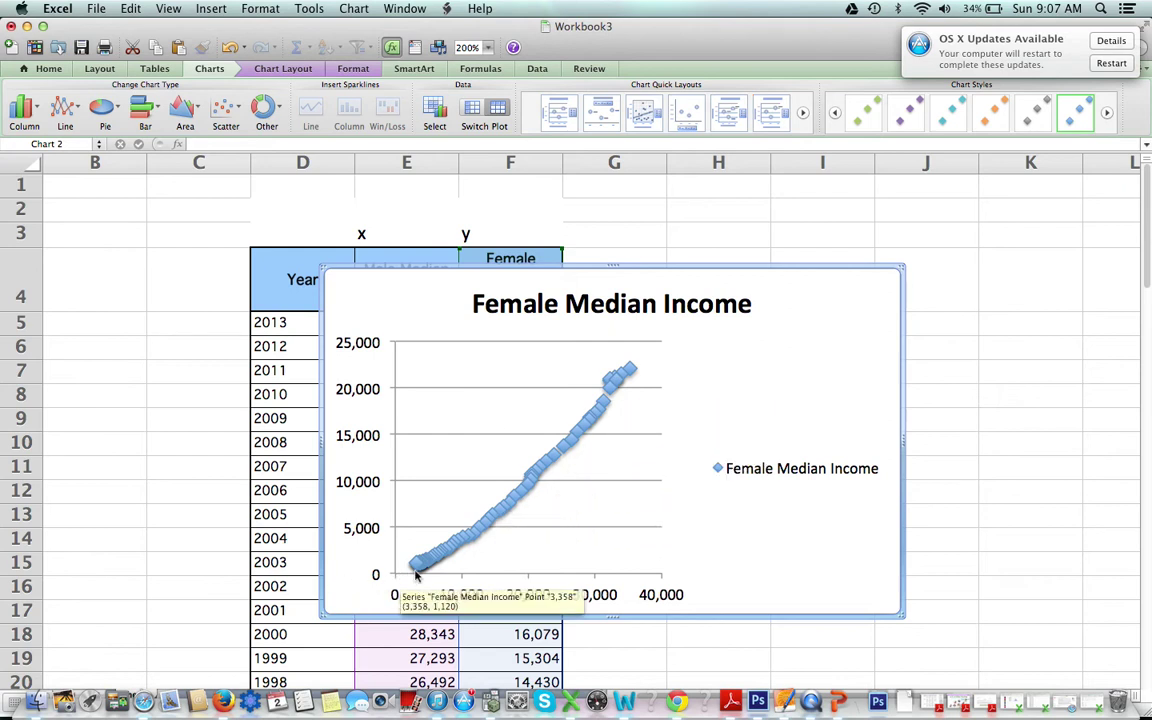
{"action": "left_click", "coordinate": [538, 474]}
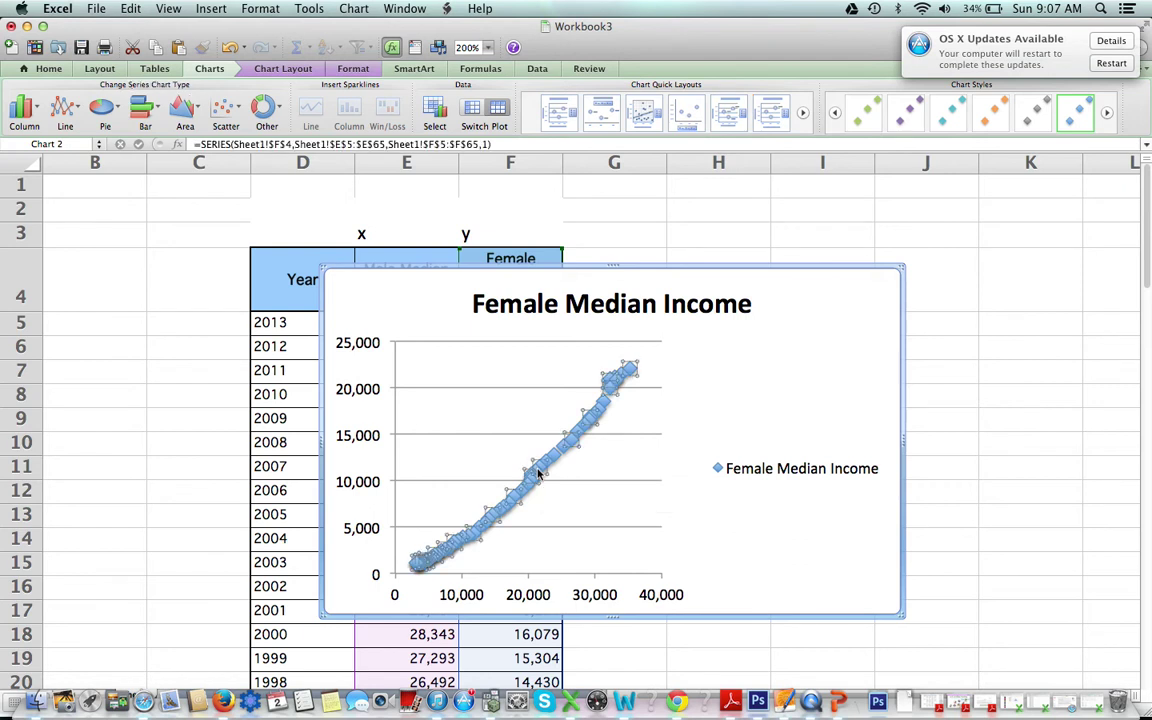
- Add a linear trendline showing its equation and R² (y = 0.6589x - 2226.8, R² = 0.98325)
{"action": "right_click", "coordinate": [538, 474]}
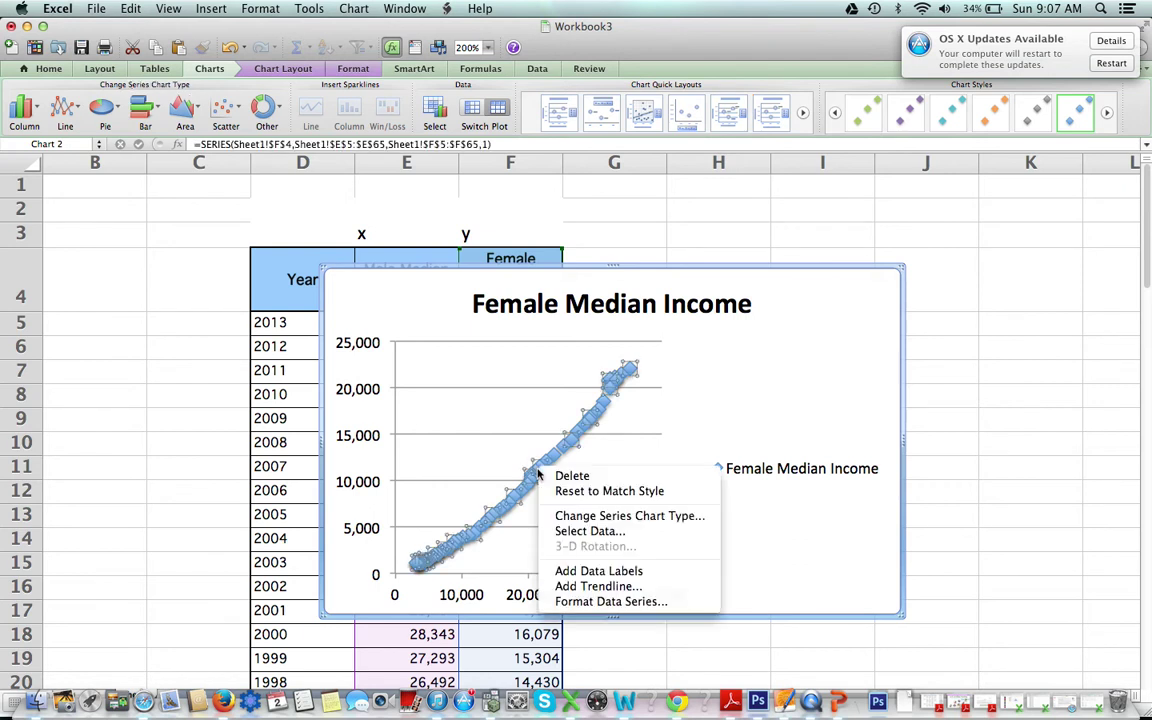
{"action": "left_click", "coordinate": [598, 586]}
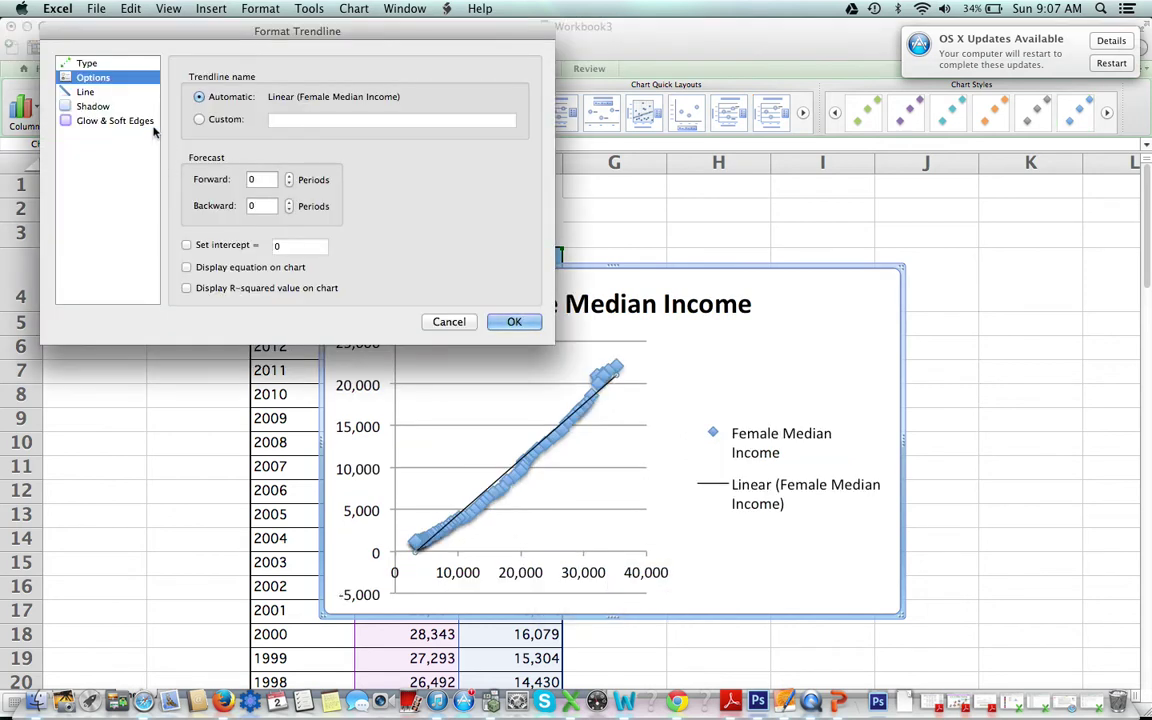
{"action": "left_click", "coordinate": [84, 65]}
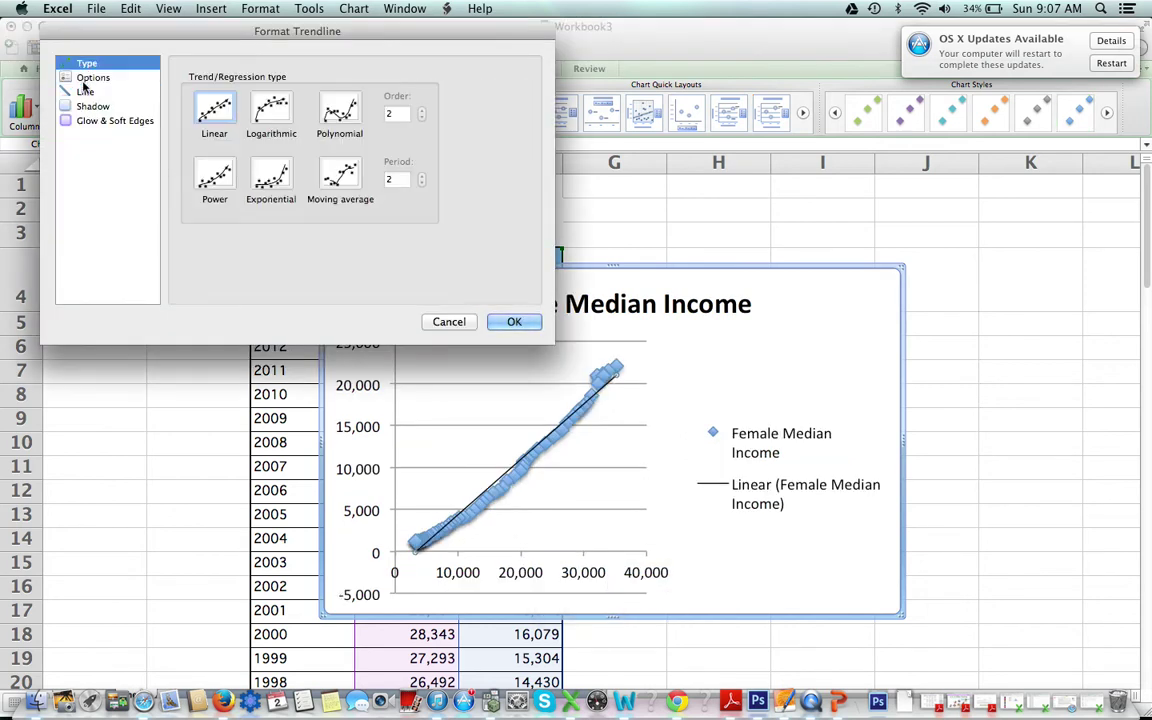
{"action": "left_click", "coordinate": [80, 77]}
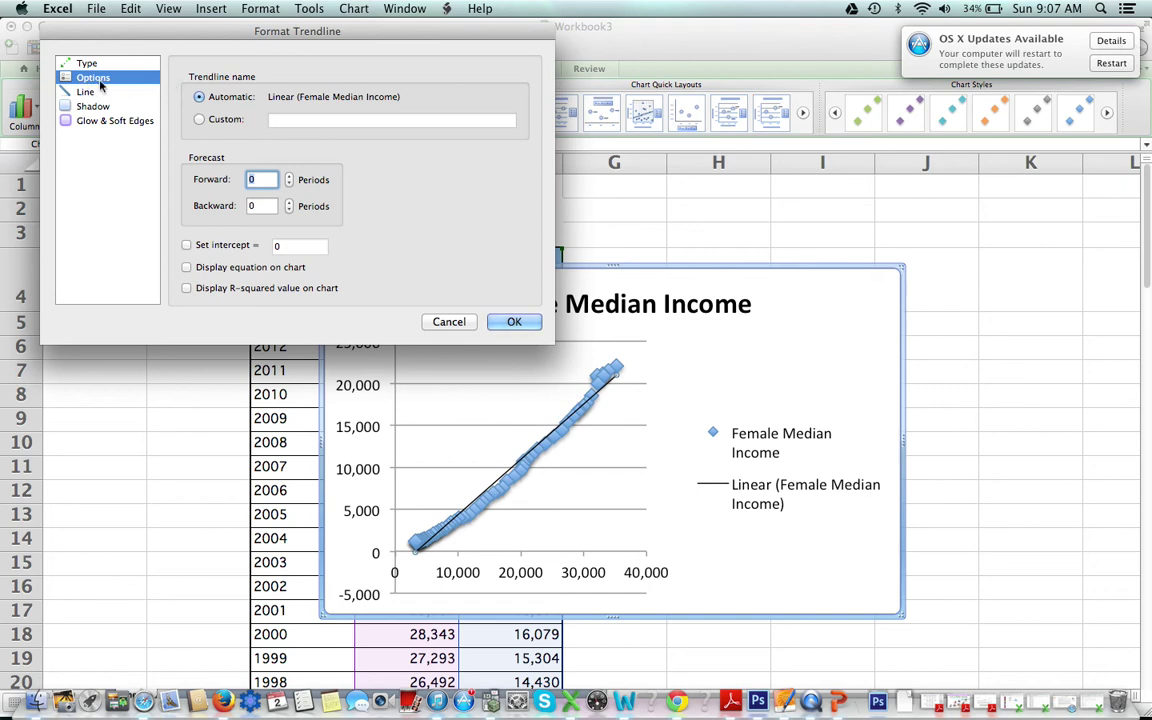
{"action": "left_click", "coordinate": [187, 289]}
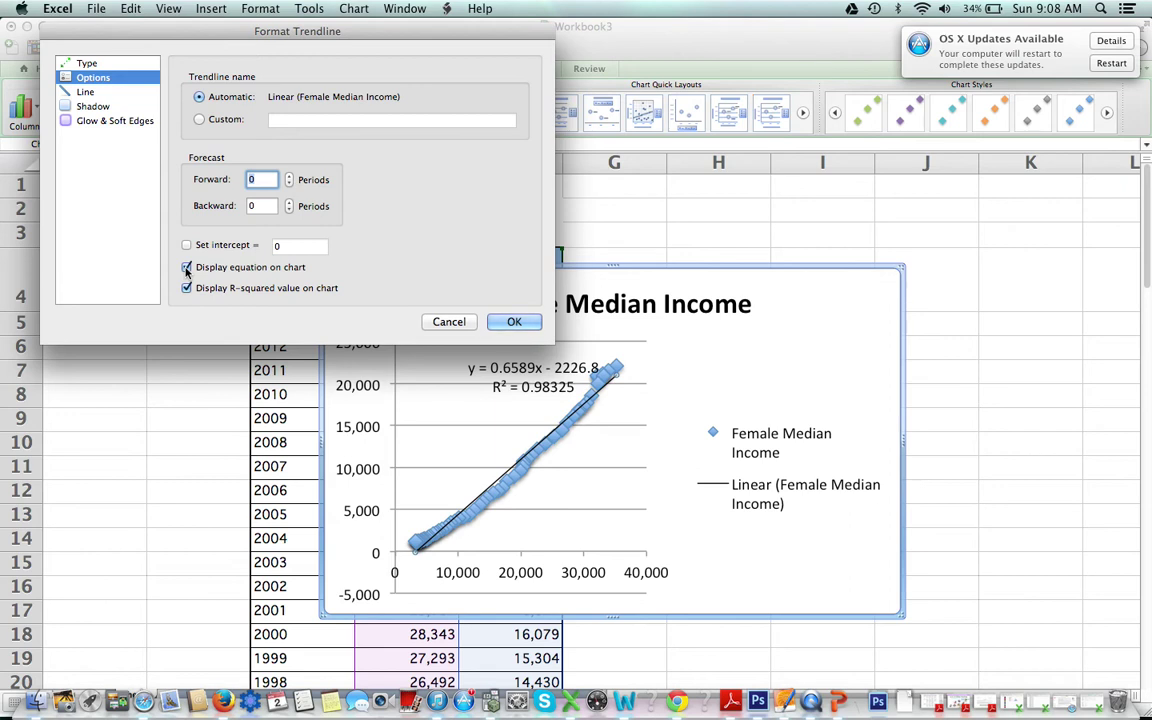
{"action": "left_click", "coordinate": [105, 65]}
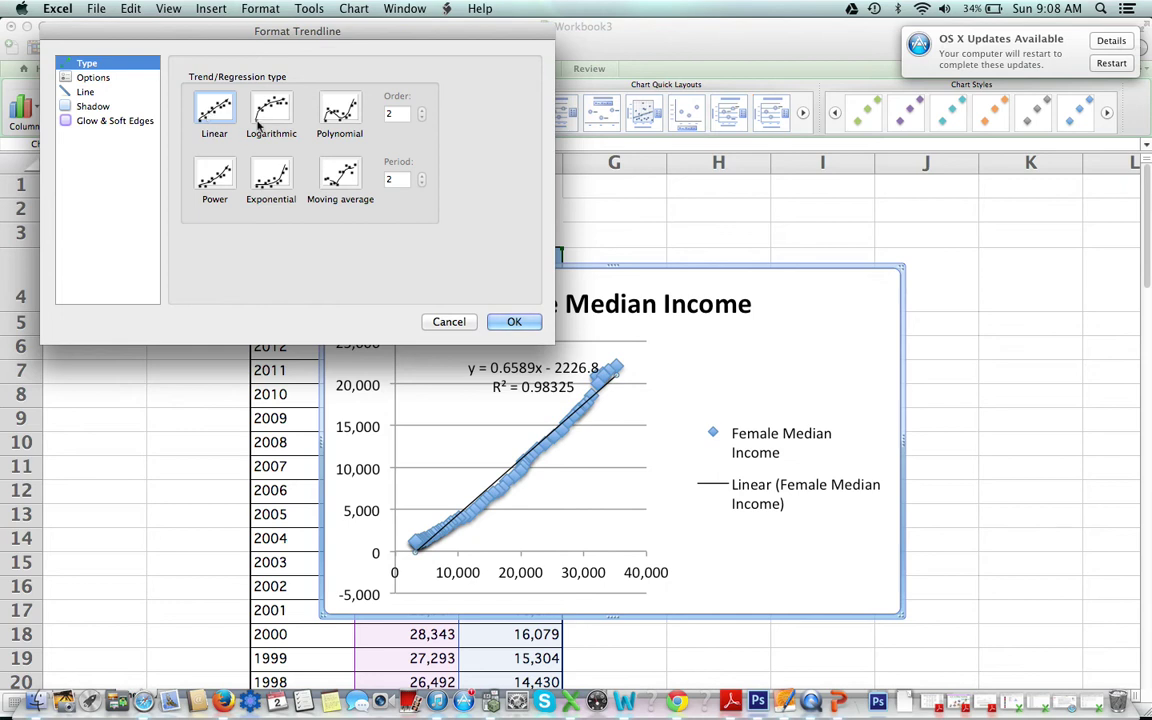
{"action": "left_click", "coordinate": [513, 321]}
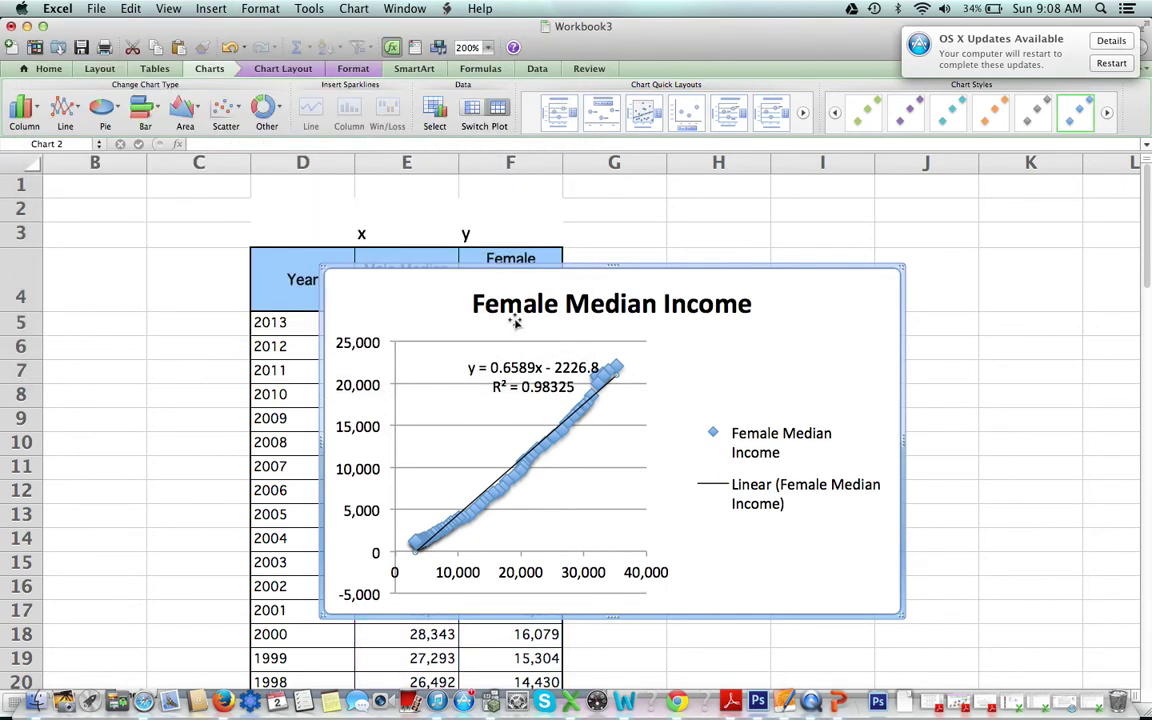
- Drag the trendline equation and R² label to the right side of the chart, above the legend
{"action": "left_click_drag", "start_coordinate": [536, 372], "coordinate": [779, 345]}
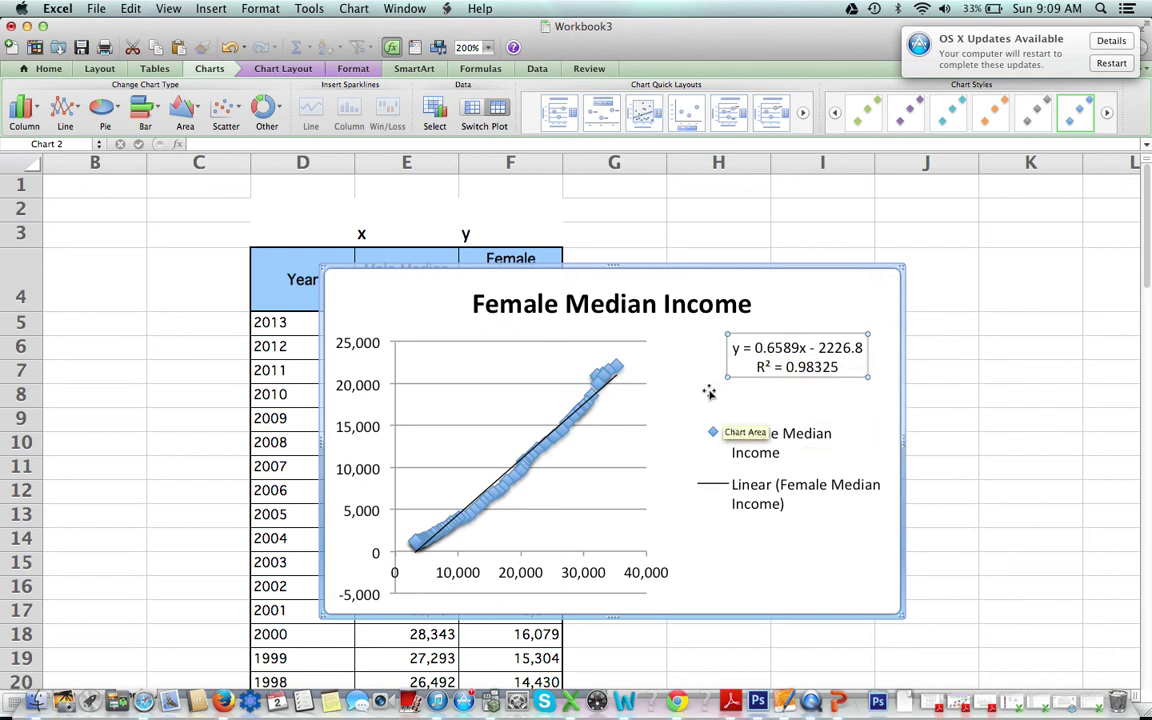
- Replace the chart title with 'The Relationship Between Male and Female Income Over Time'
{"action": "left_click", "coordinate": [575, 303]}
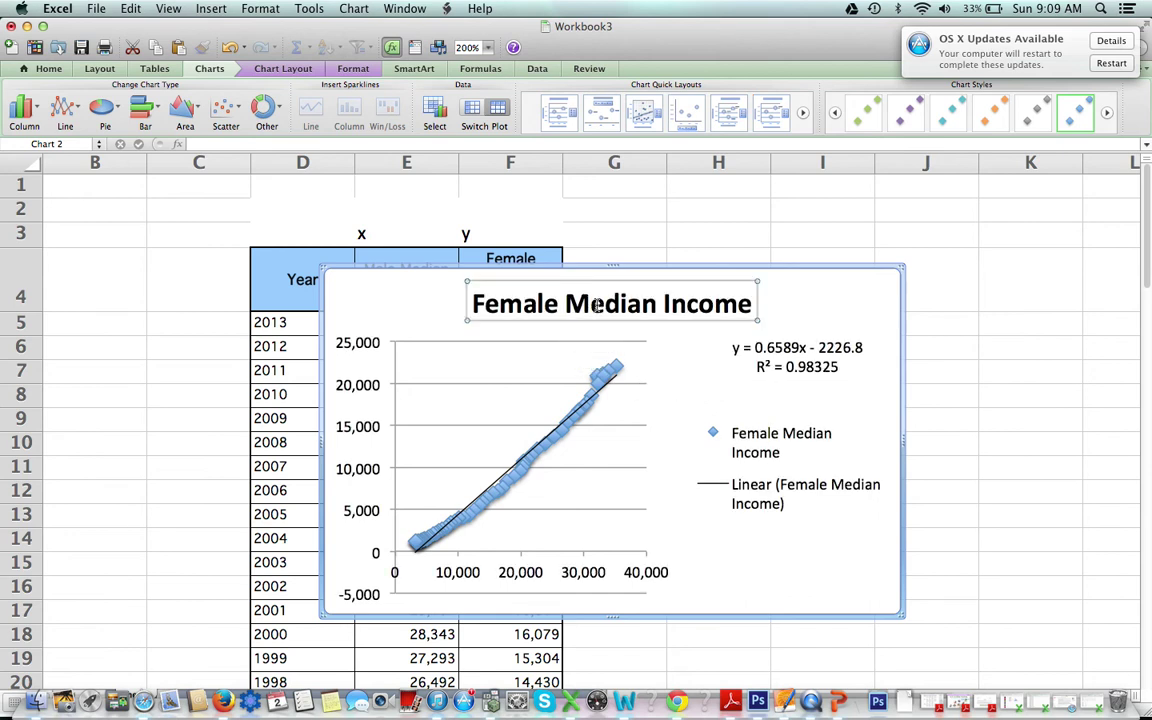
{"action": "triple_click", "coordinate": [665, 303]}
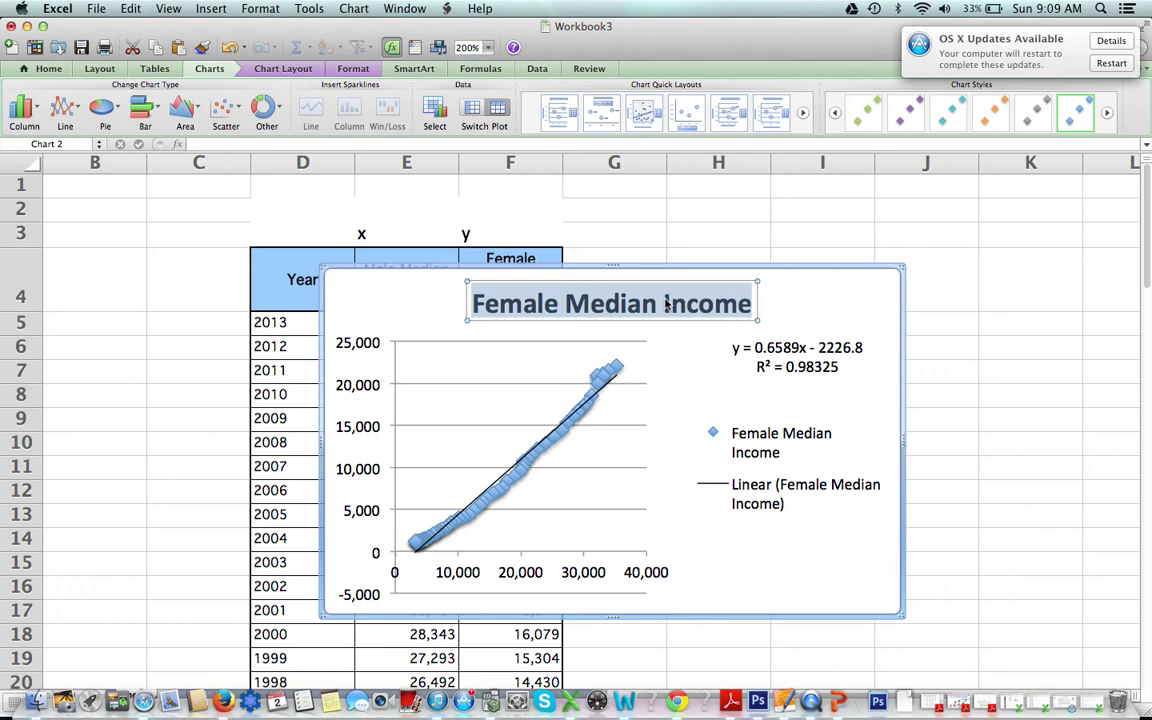
{"action": "type", "text": "Male"}
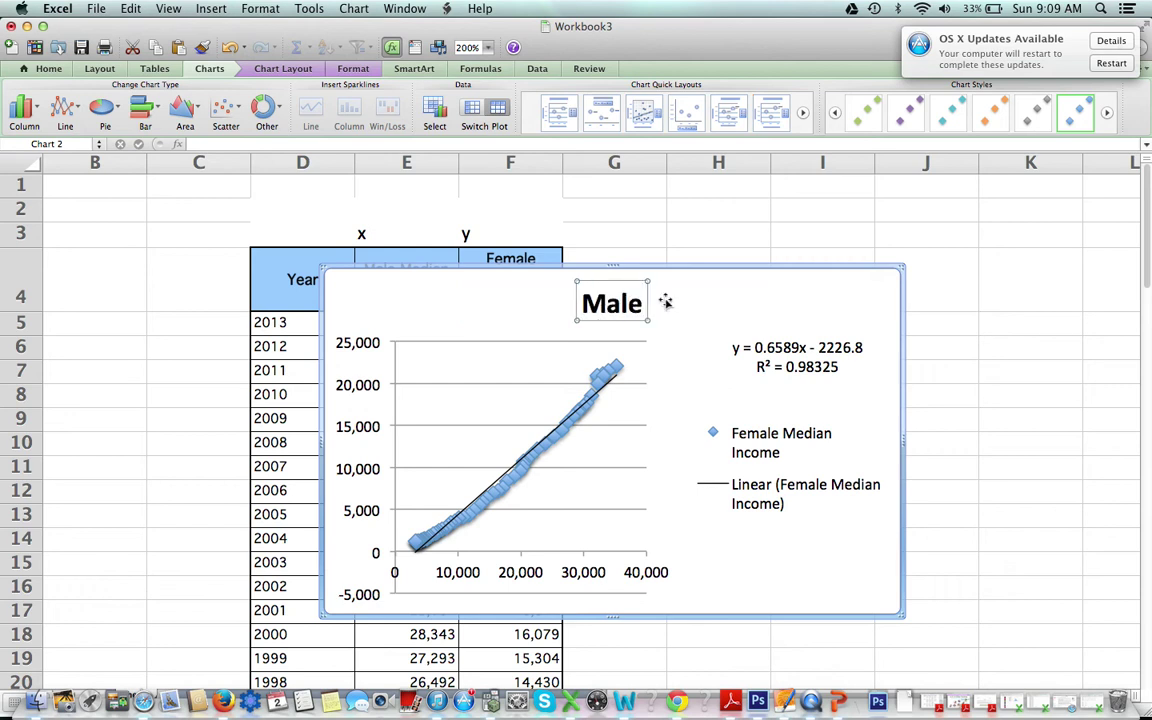
{"action": "type", "text": " Income"}
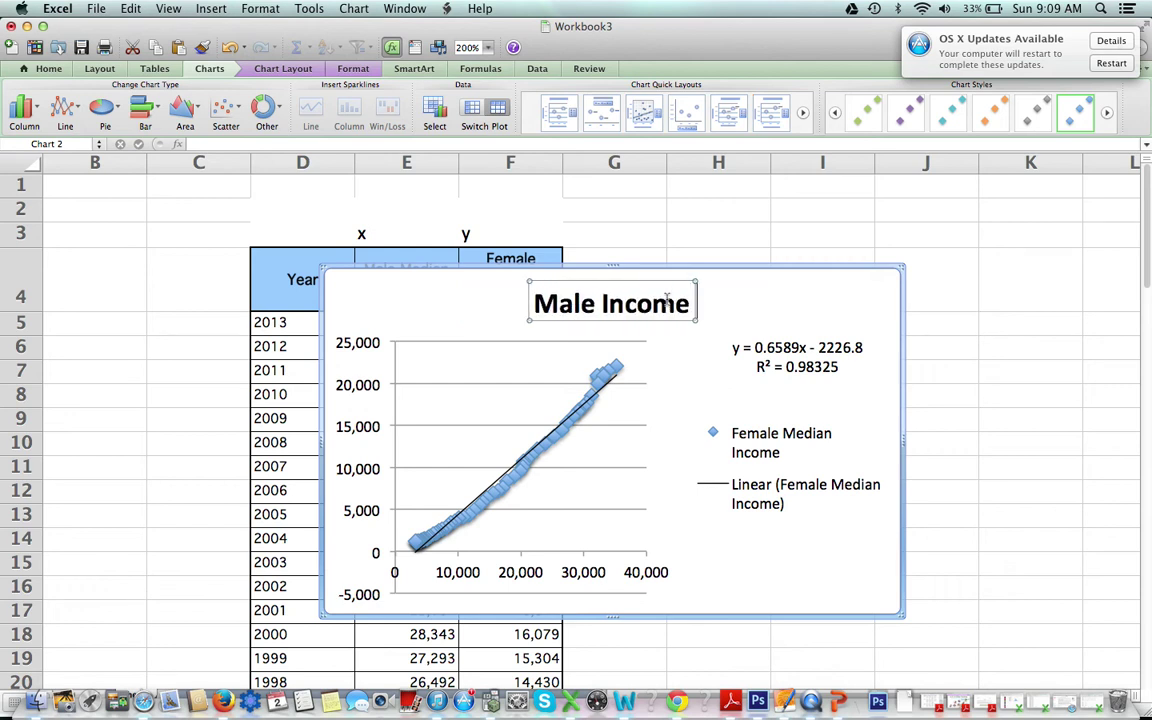
{"action": "type", "text": " Vs. Fe"}
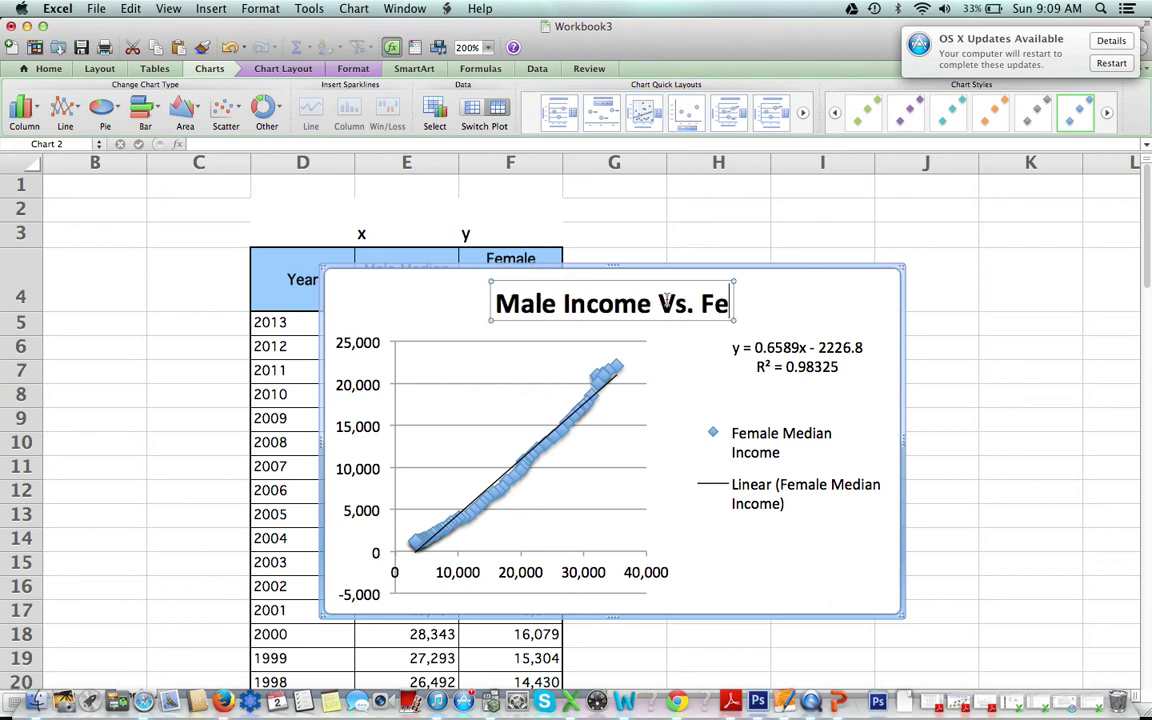
{"action": "key", "text": "BackSpace"}
{"action": "key", "text": "BackSpace"}
{"action": "key", "text": "BackSpace"}
{"action": "key", "text": "BackSpace"}
{"action": "key", "text": "BackSpace"}
{"action": "key", "text": "BackSpace"}
{"action": "key", "text": "BackSpace"}
{"action": "key", "text": "BackSpace"}
{"action": "key", "text": "BackSpace"}
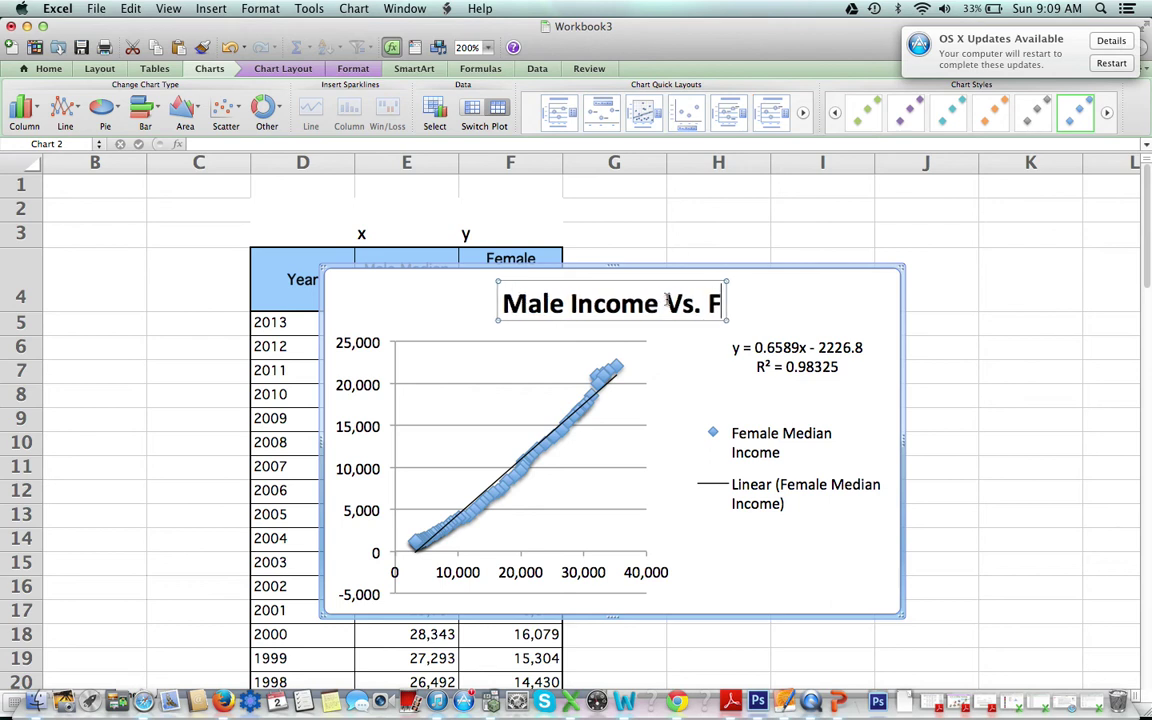
{"action": "key", "text": "BackSpace"}
{"action": "key", "text": "BackSpace"}
{"action": "key", "text": "BackSpace"}
{"action": "key", "text": "BackSpace"}
{"action": "key", "text": "BackSpace"}
{"action": "key", "text": "BackSpace"}
{"action": "key", "text": "BackSpace"}
{"action": "key", "text": "BackSpace"}
{"action": "key", "text": "BackSpace"}
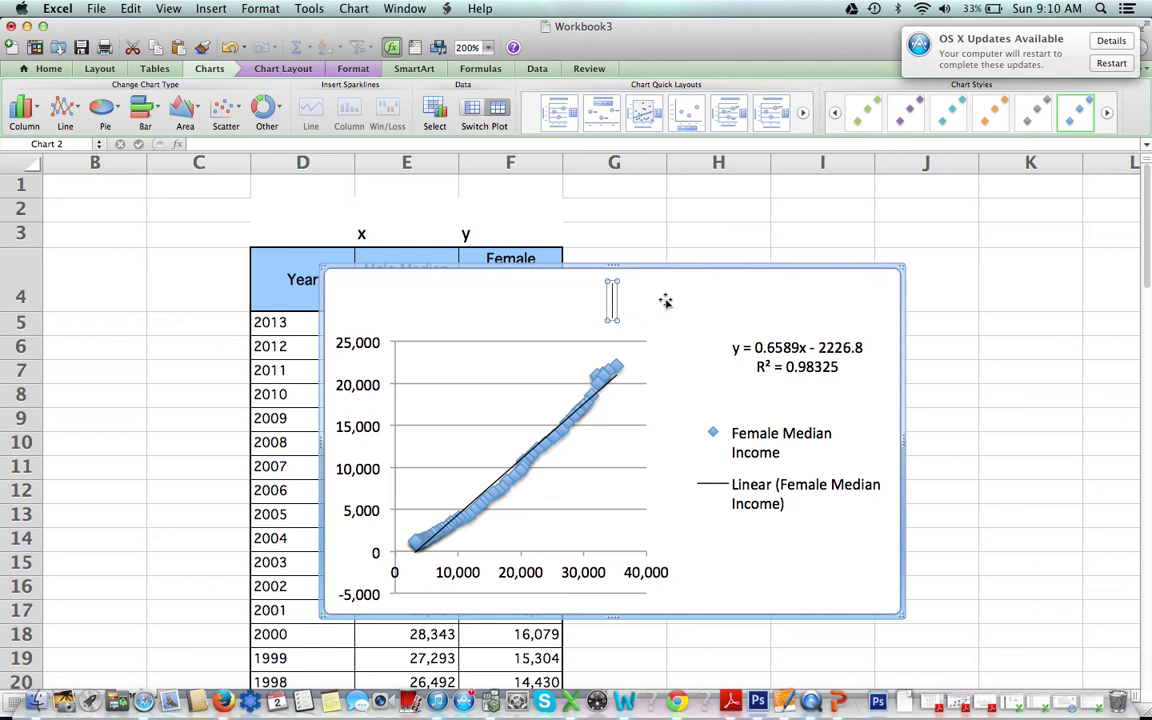
{"action": "type", "text": "The"}
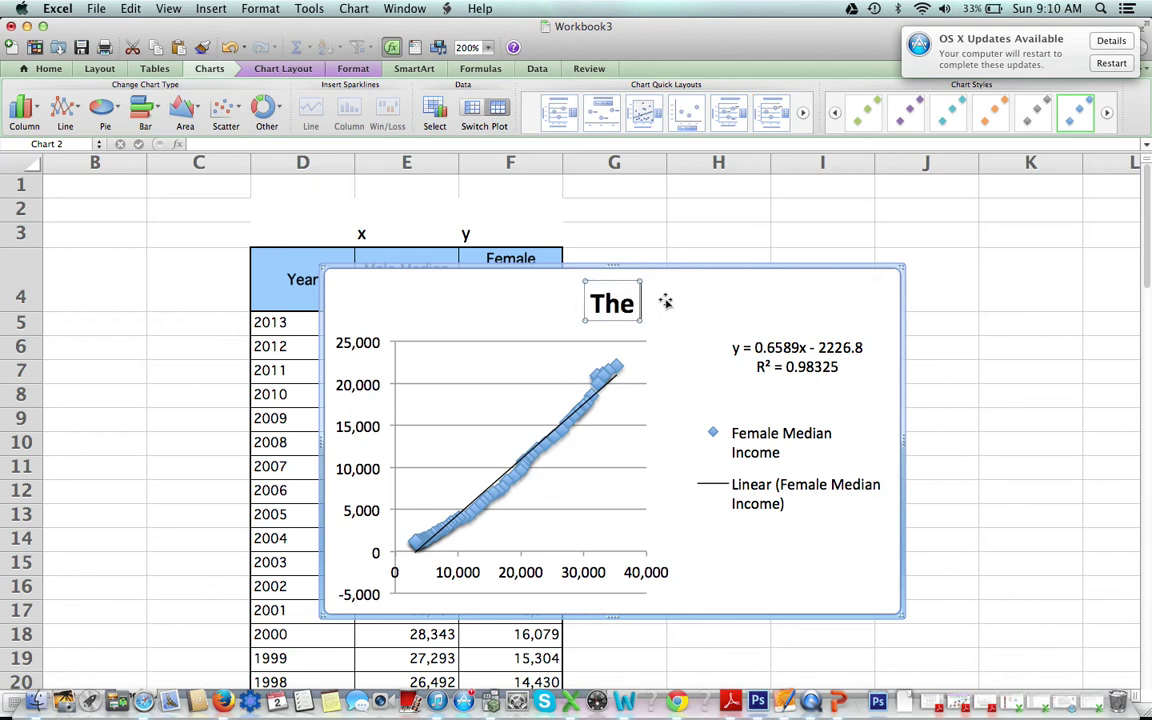
{"action": "type", "text": " Relationship b"}
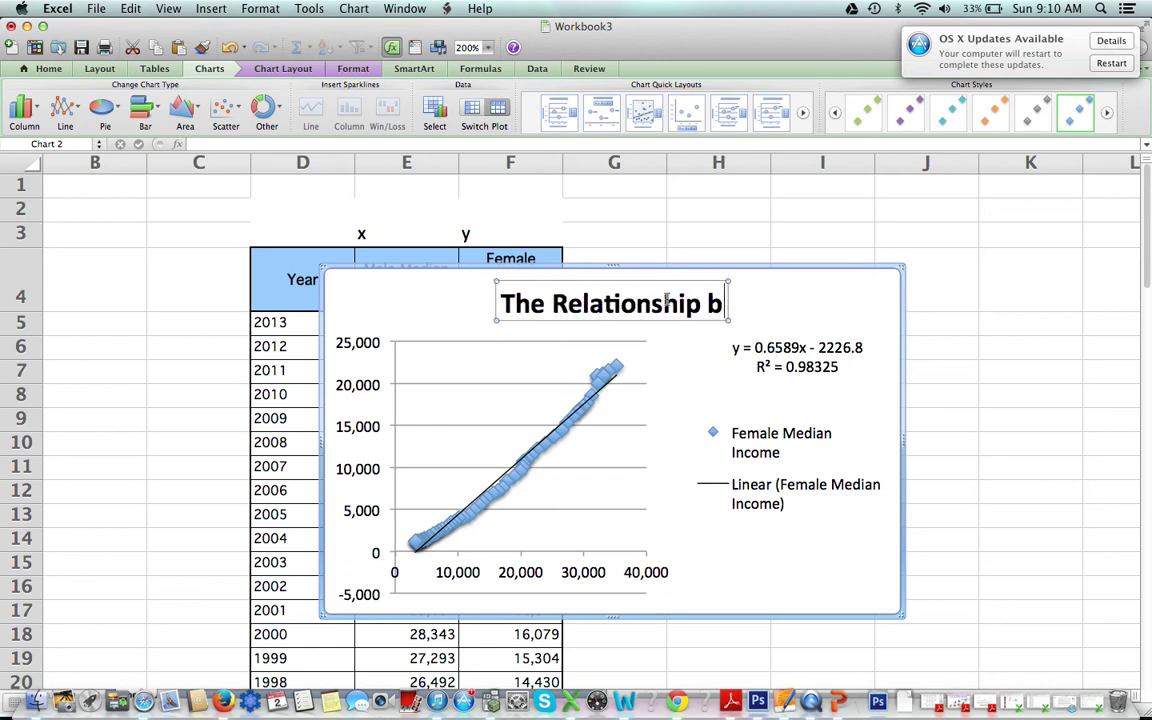
{"action": "key", "text": "BackSpace"}
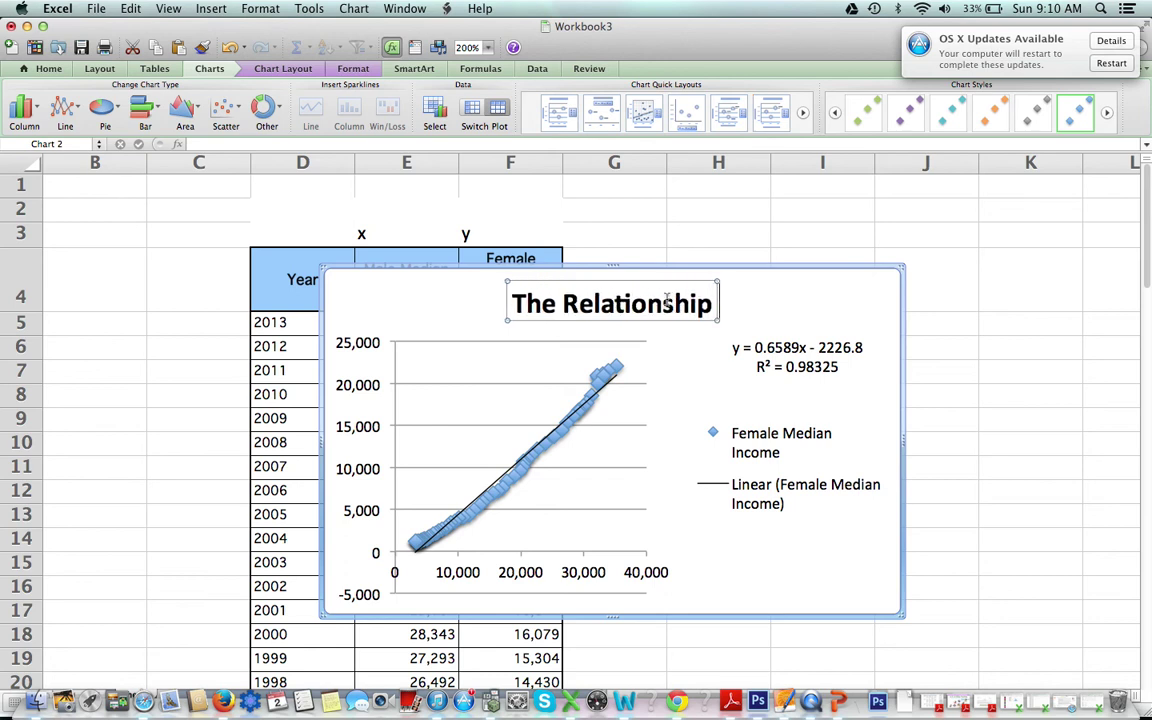
{"action": "type", "text": "Between Male"}
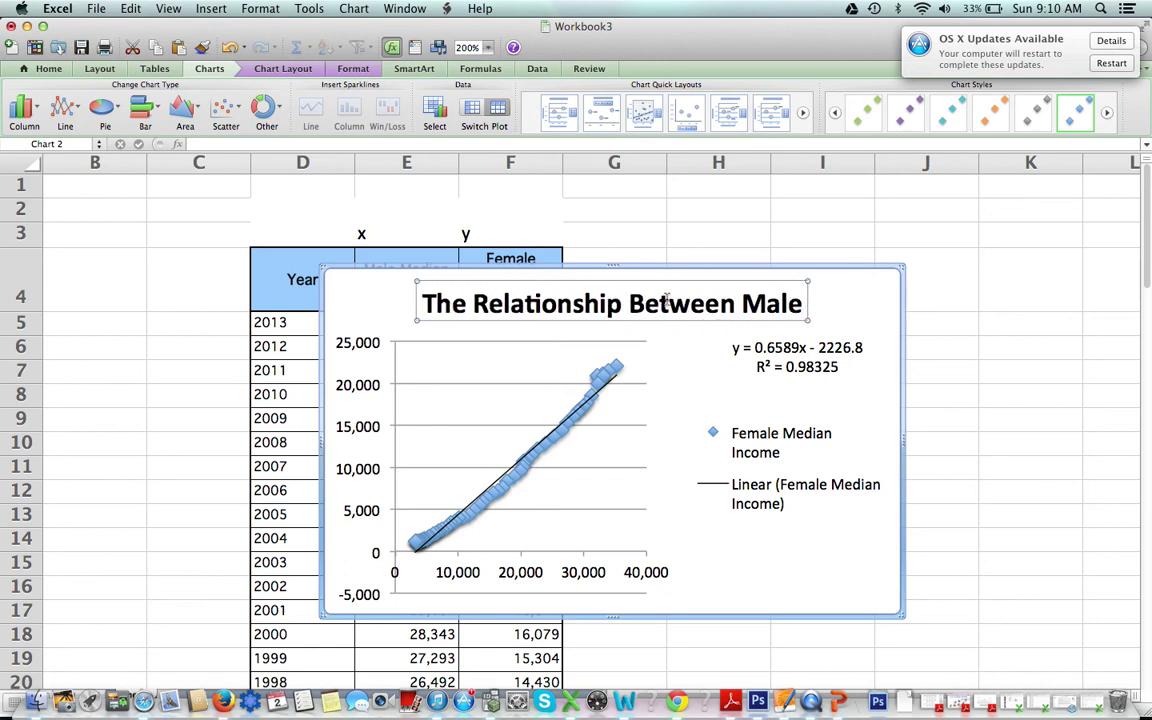
{"action": "type", "text": " and Fe"}
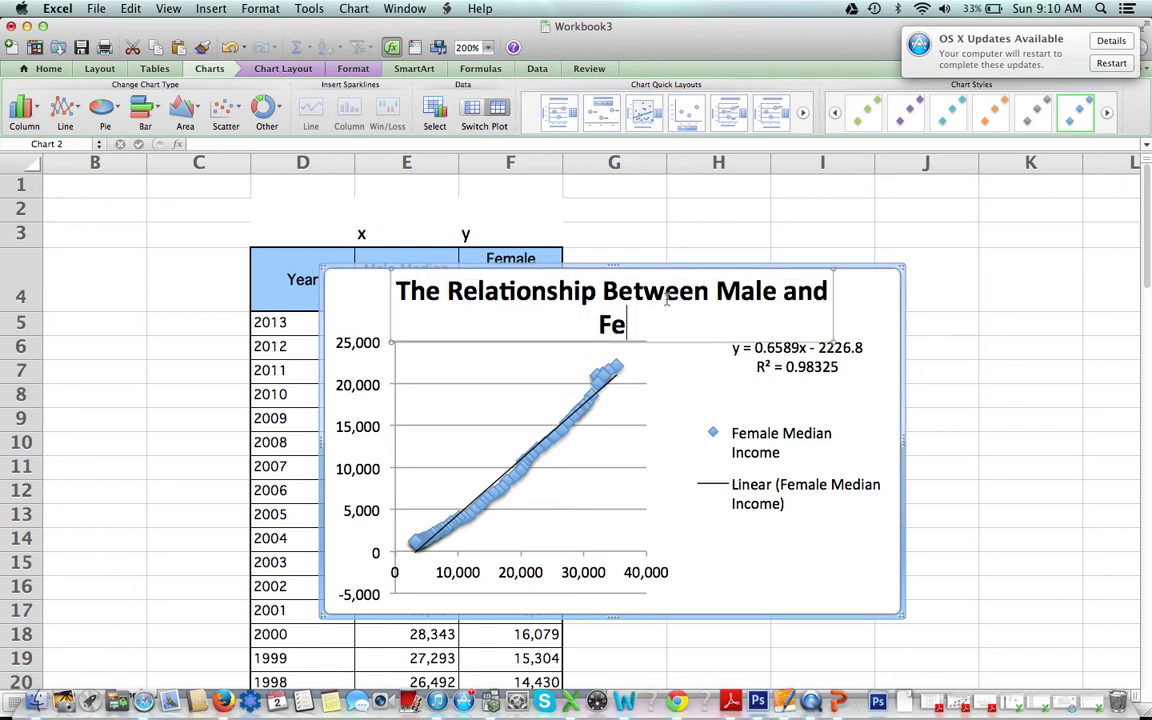
{"action": "type", "text": "l"}
{"action": "key", "text": "BackSpace"}
{"action": "type", "text": "male "}
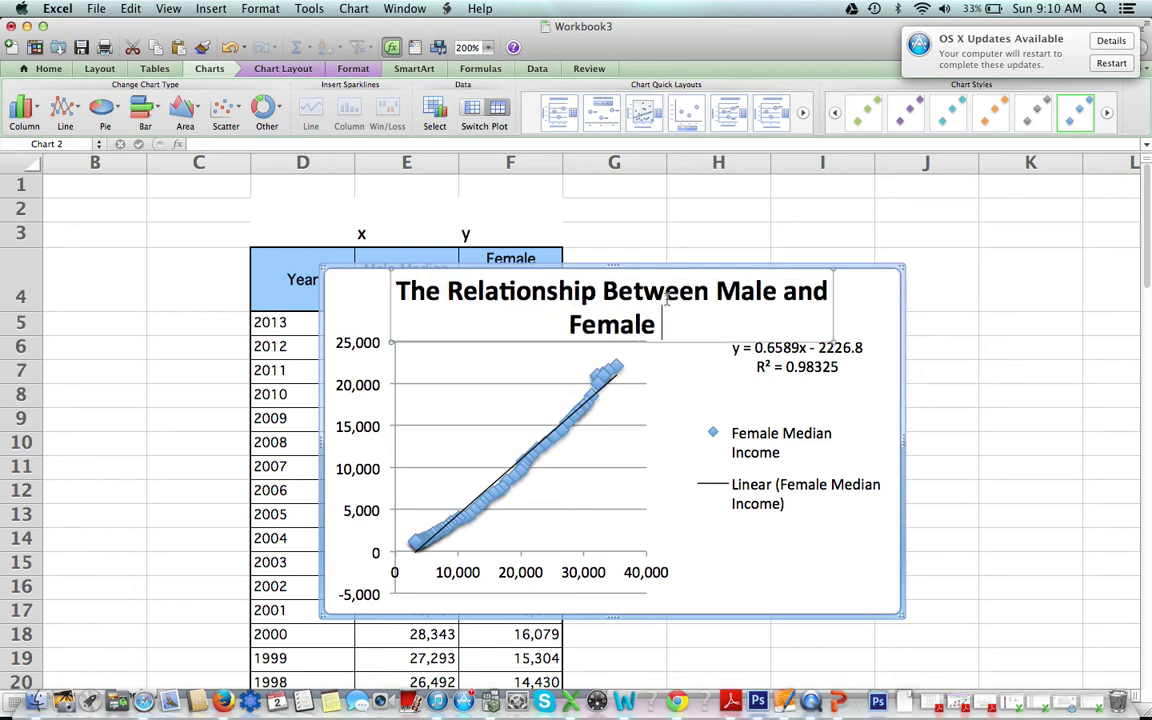
{"action": "type", "text": "Income O"}
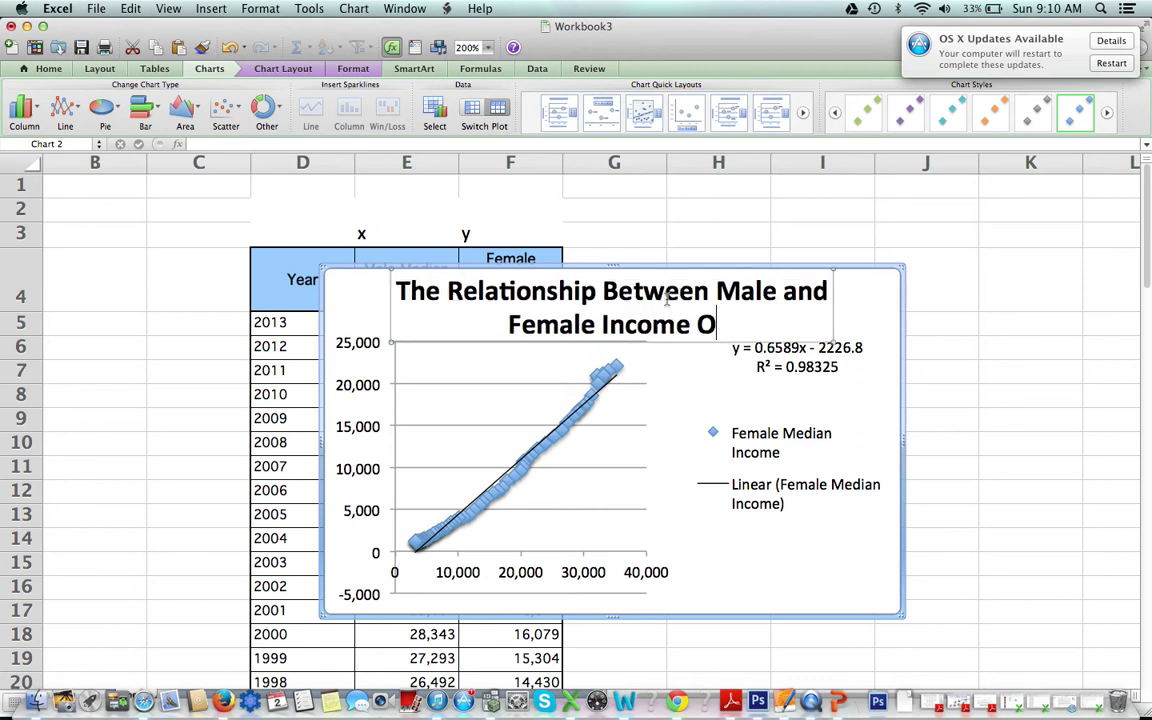
{"action": "type", "text": "ver time"}
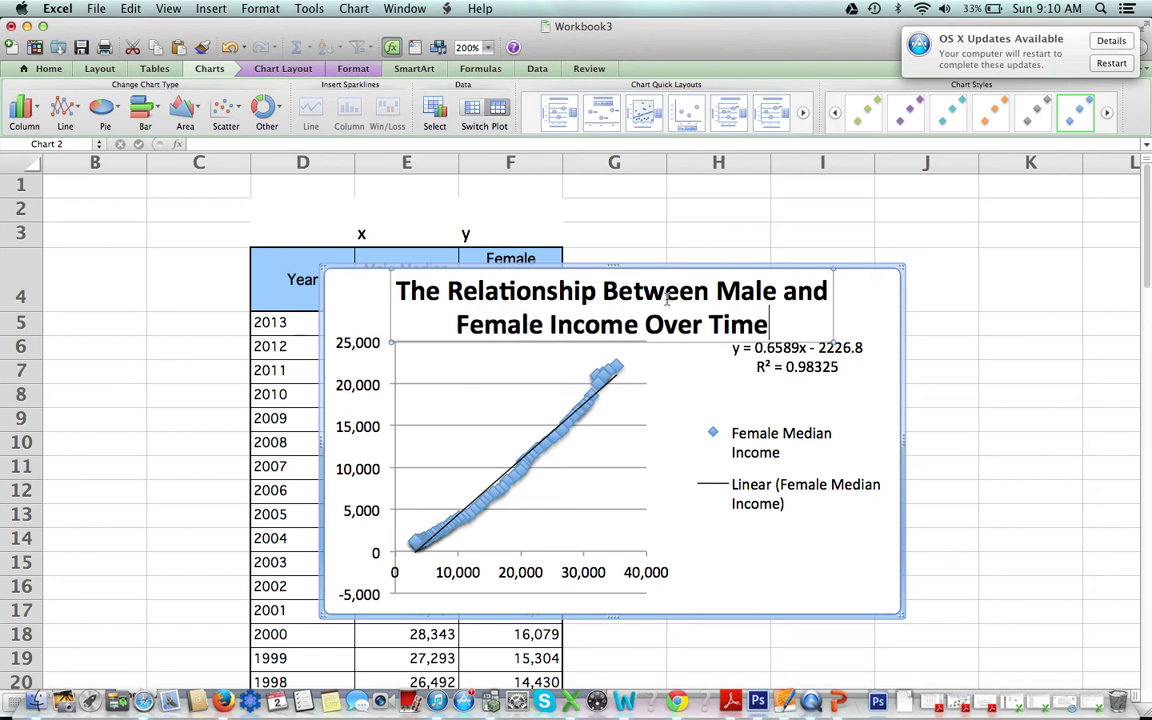
{"action": "left_click", "coordinate": [750, 314]}
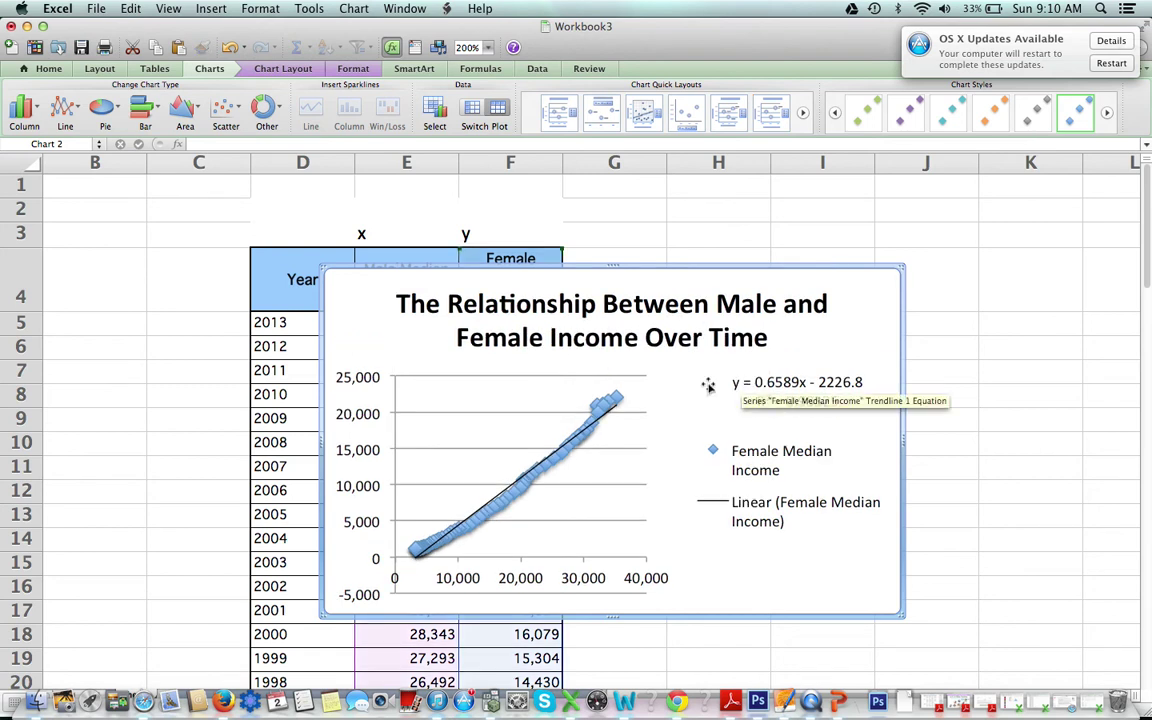
{"action": "left_click", "coordinate": [264, 70]}
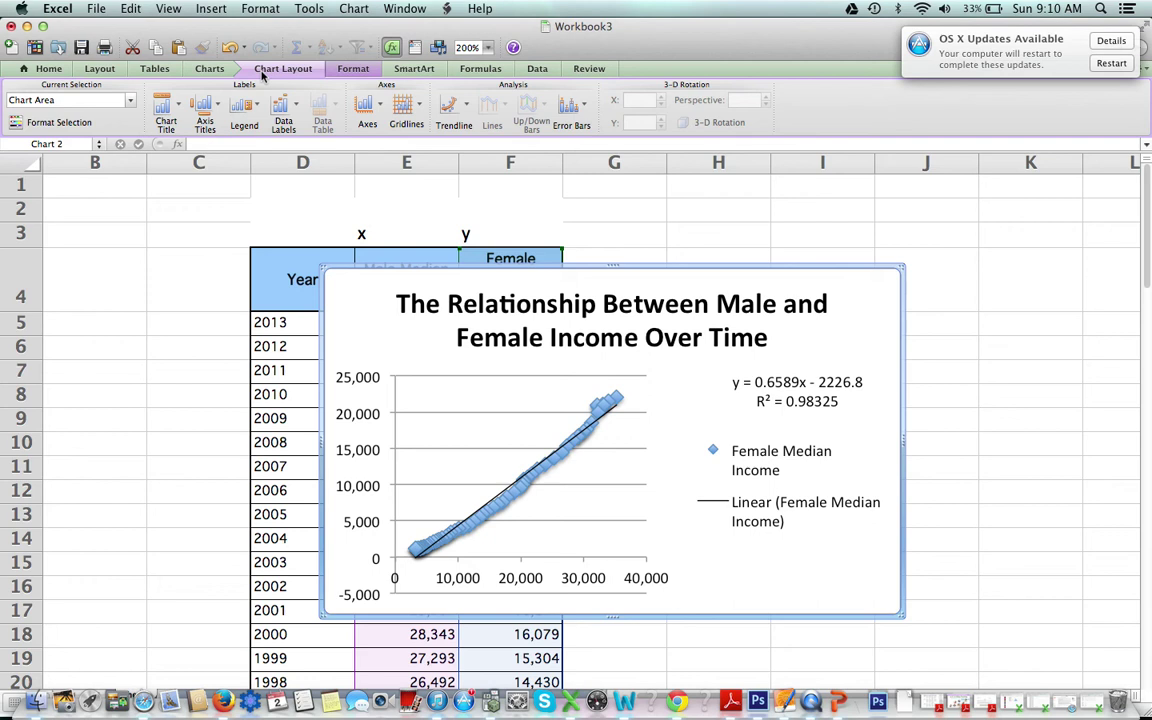
- Add a title below the horizontal axis, clear its placeholder, and move the chart lower on the sheet
{"action": "left_click", "coordinate": [201, 108]}
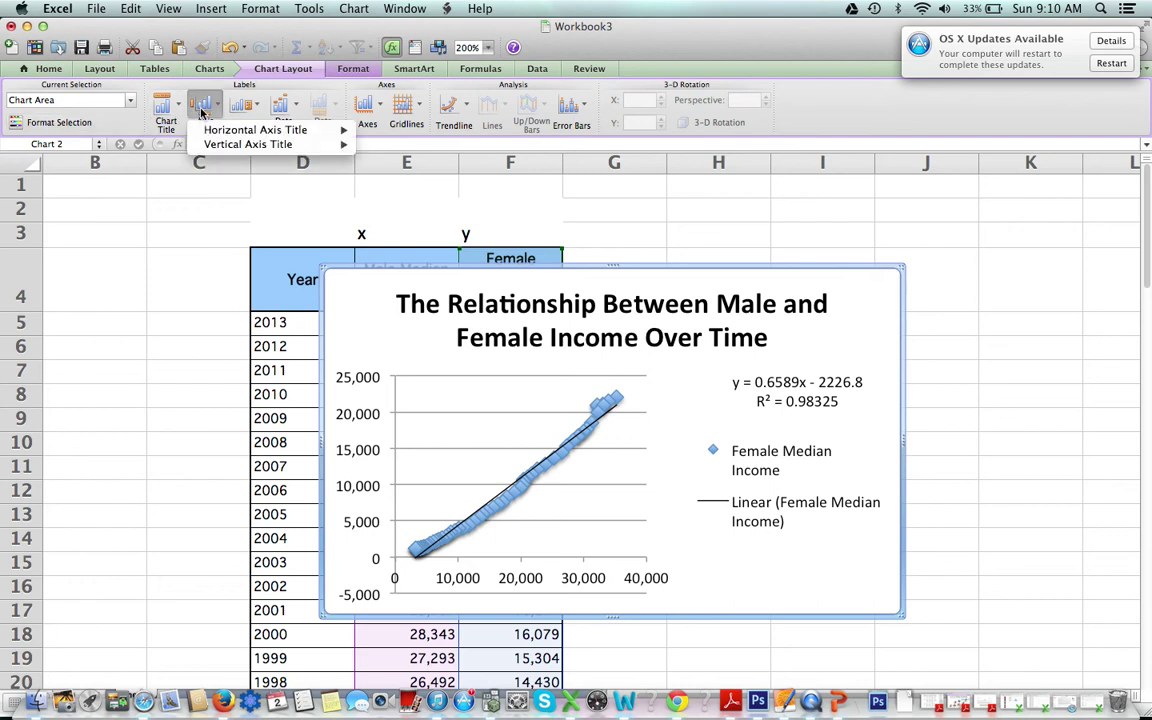
{"action": "mouse_move", "coordinate": [227, 133]}
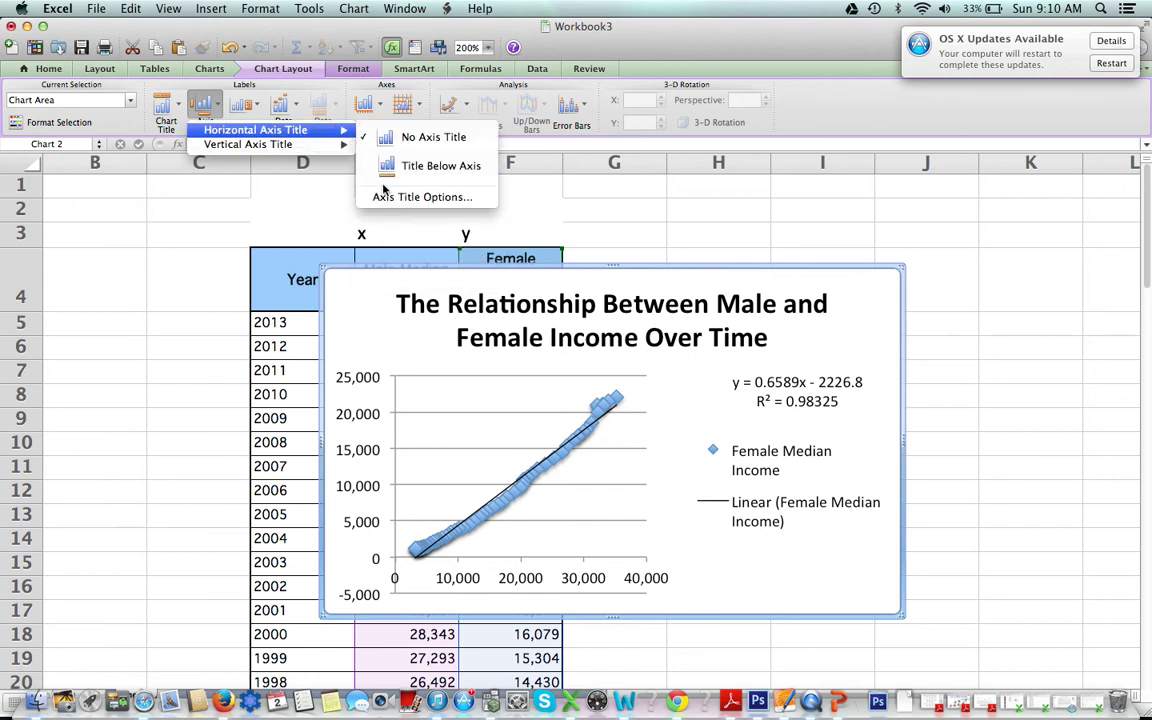
{"action": "left_click", "coordinate": [420, 166]}
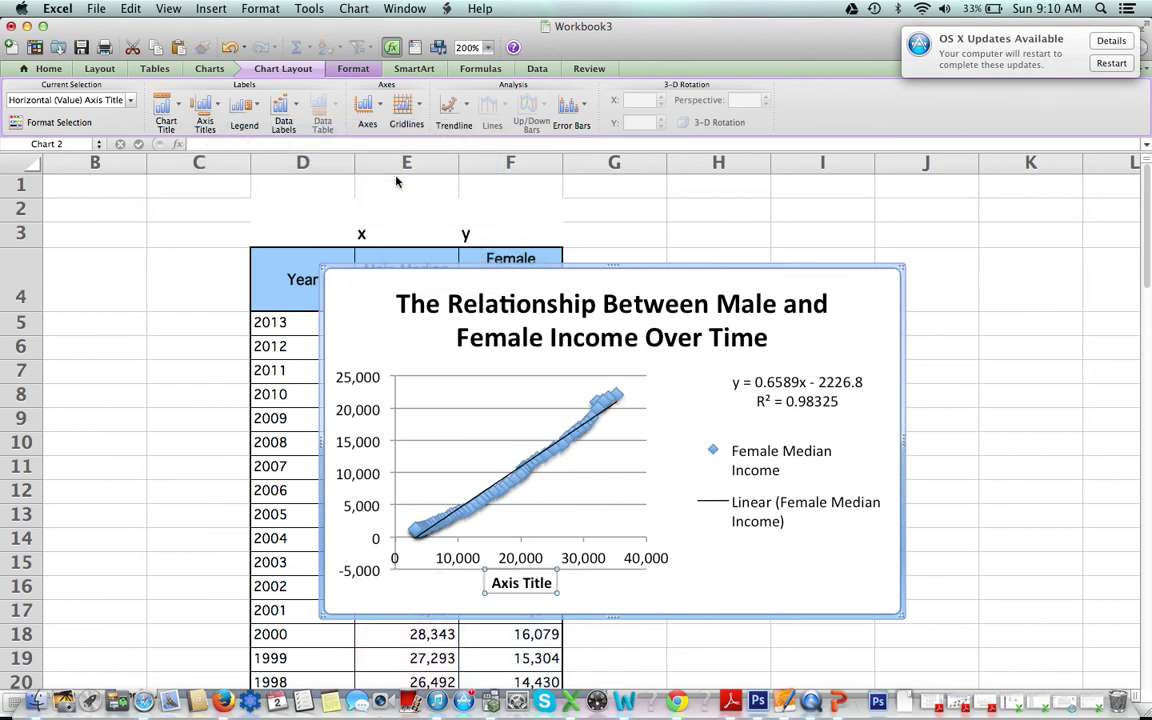
{"action": "left_click", "coordinate": [548, 581]}
{"action": "key", "text": "BackSpace"}
{"action": "key", "text": "BackSpace"}
{"action": "key", "text": "BackSpace"}
{"action": "key", "text": "BackSpace"}
{"action": "key", "text": "BackSpace"}
{"action": "key", "text": "BackSpace"}
{"action": "key", "text": "BackSpace"}
{"action": "key", "text": "BackSpace"}
{"action": "key", "text": "BackSpace"}
{"action": "key", "text": "BackSpace"}
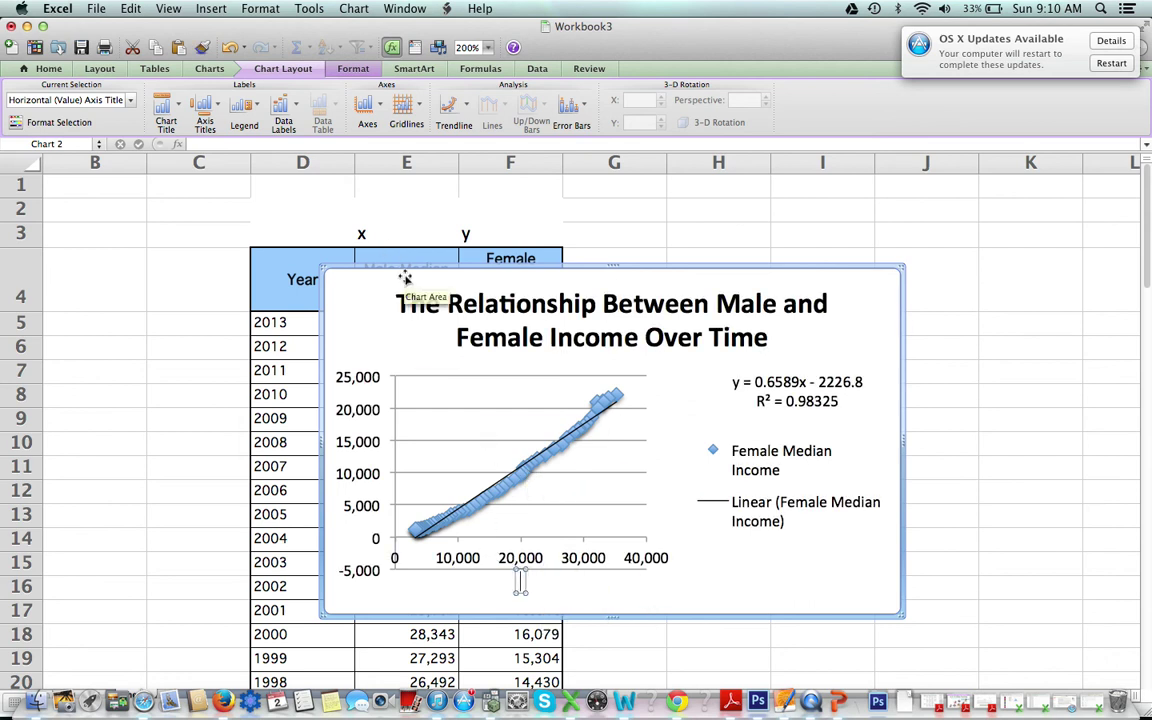
{"action": "left_click_drag", "start_coordinate": [401, 276], "coordinate": [396, 332]}
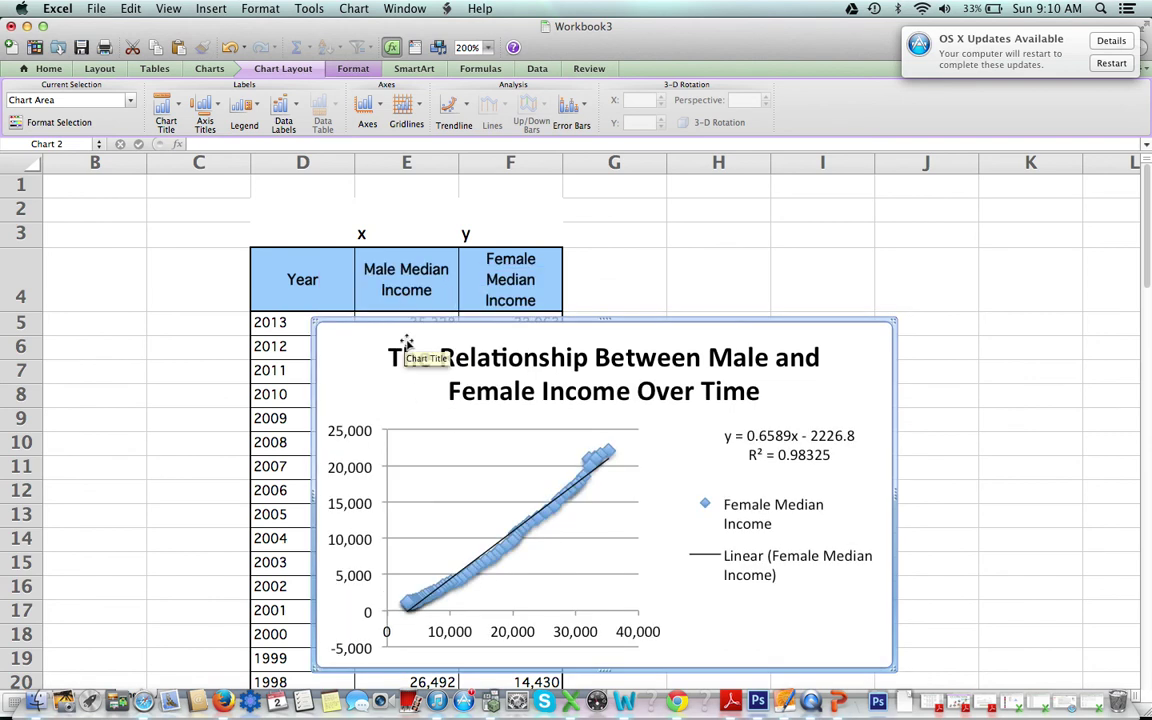
{"action": "scroll", "coordinate": [516, 622], "scroll_direction": "down", "scroll_amount": 5}
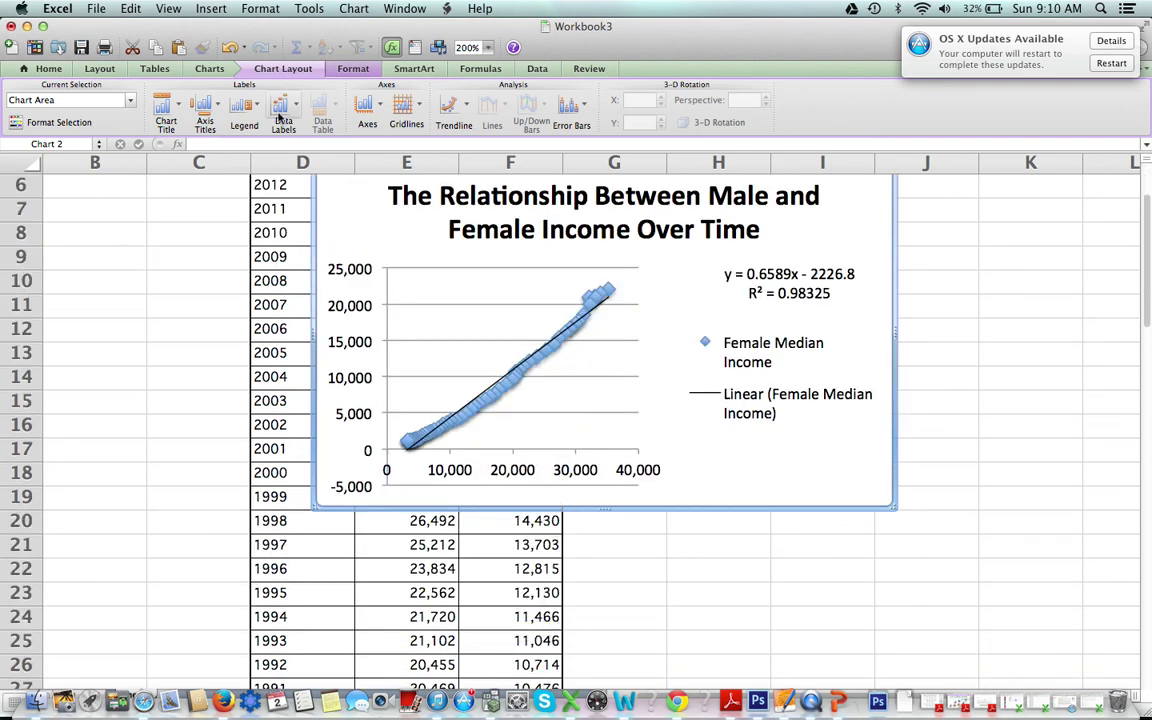
- Re-add the Title Below Axis and enter 'Male Median Income' as the horizontal axis title
{"action": "left_click", "coordinate": [212, 108]}
{"action": "mouse_move", "coordinate": [300, 128]}
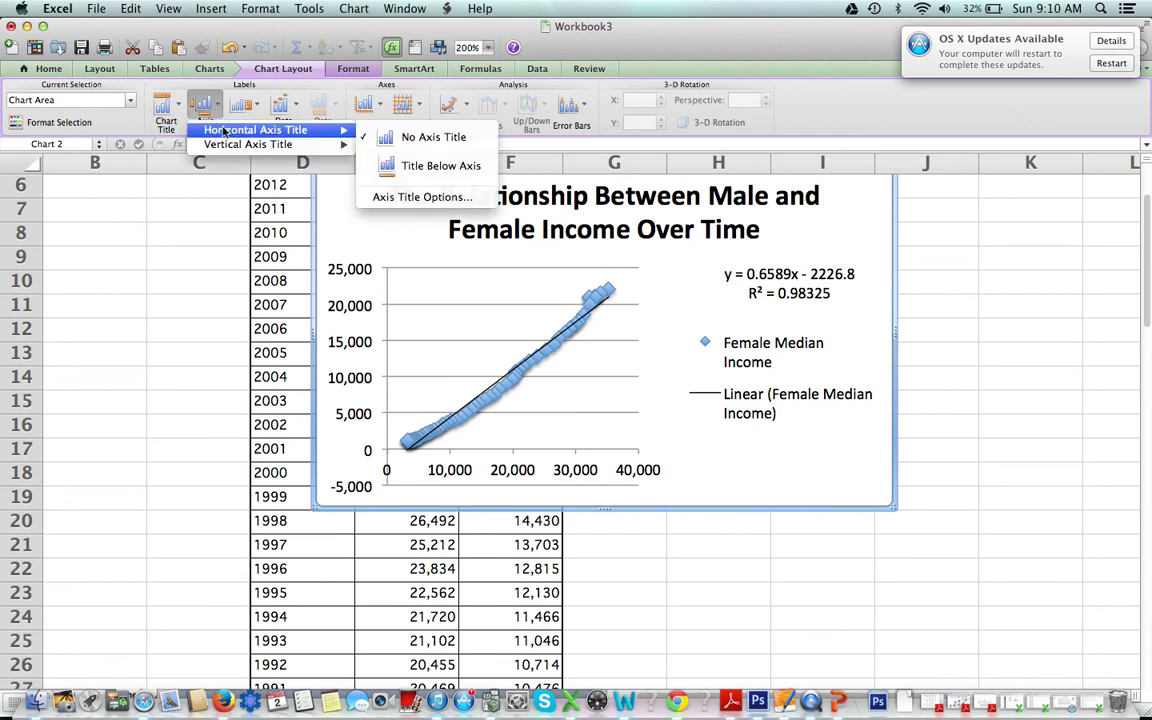
{"action": "left_click", "coordinate": [404, 170]}
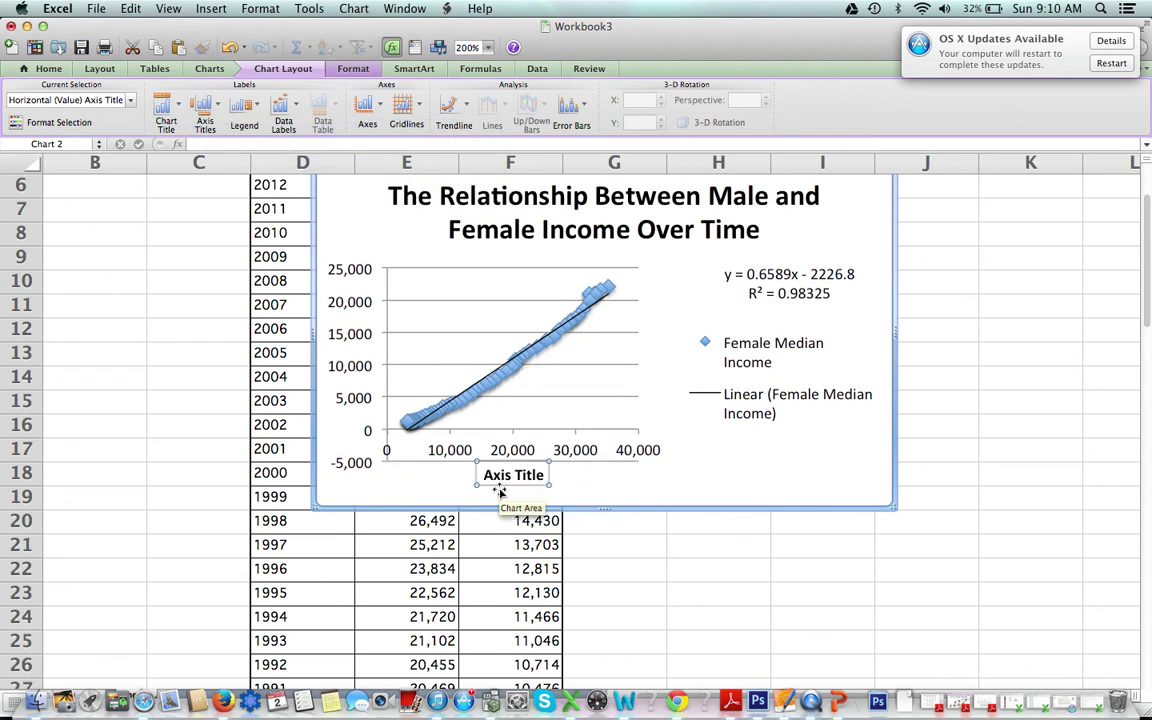
{"action": "triple_click", "coordinate": [497, 476]}
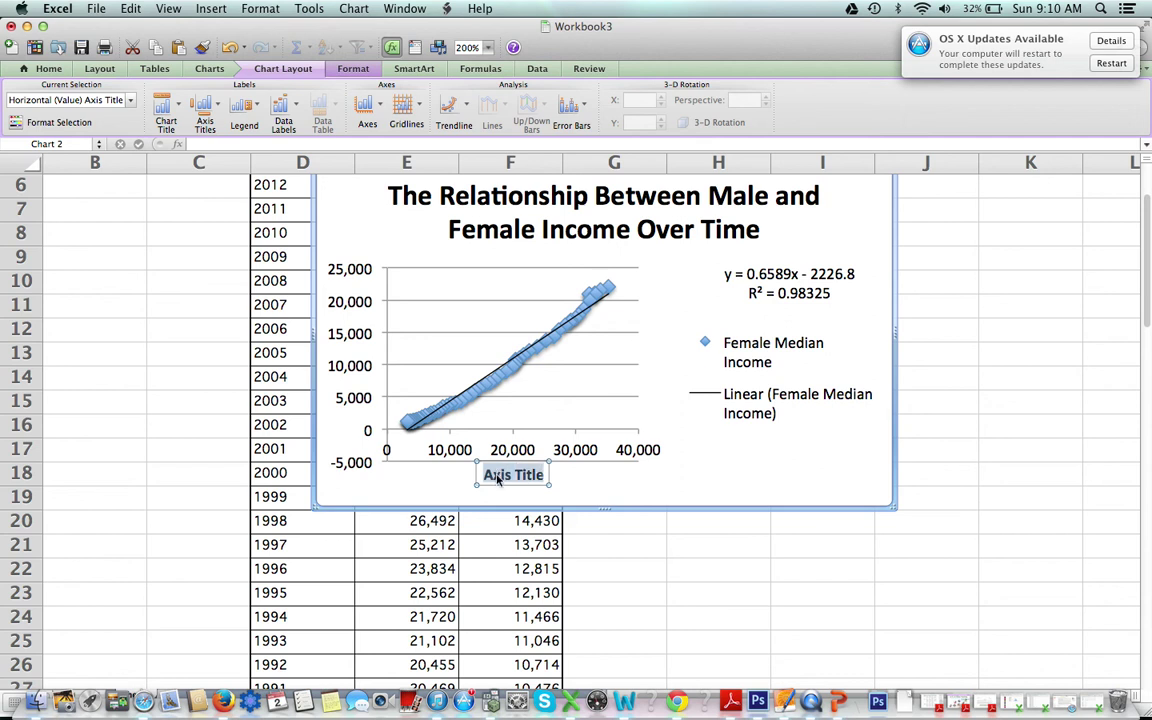
{"action": "type", "text": "Male"}
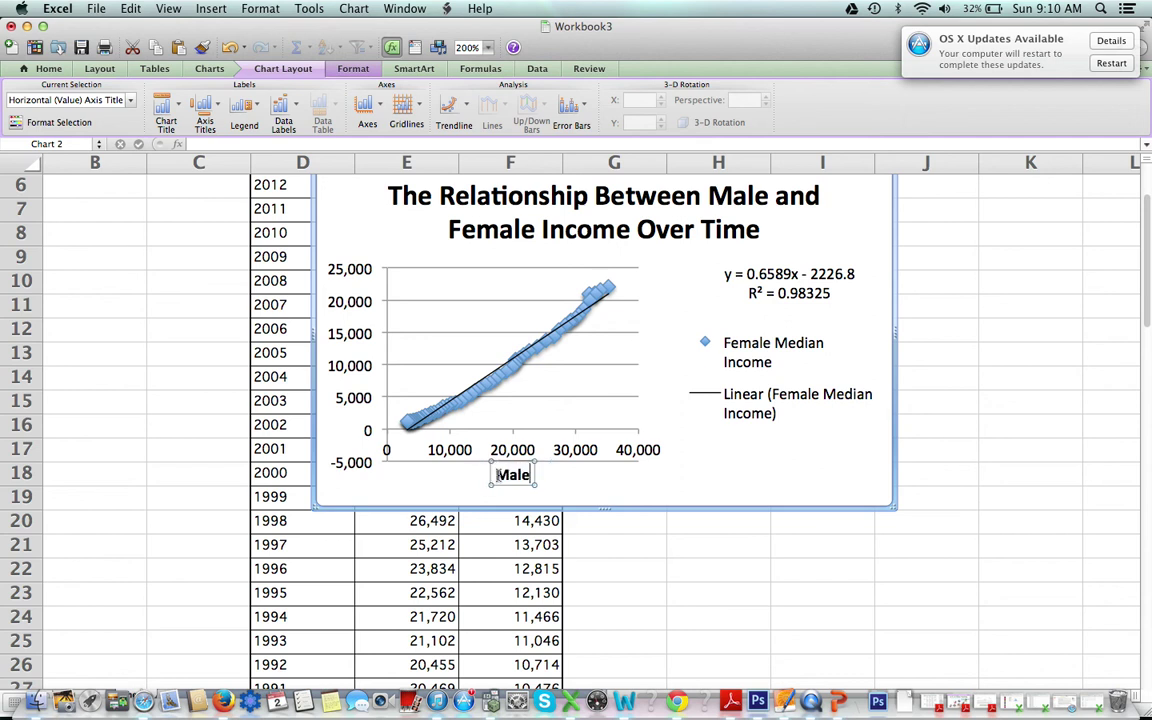
{"action": "type", "text": " Median Inco"}
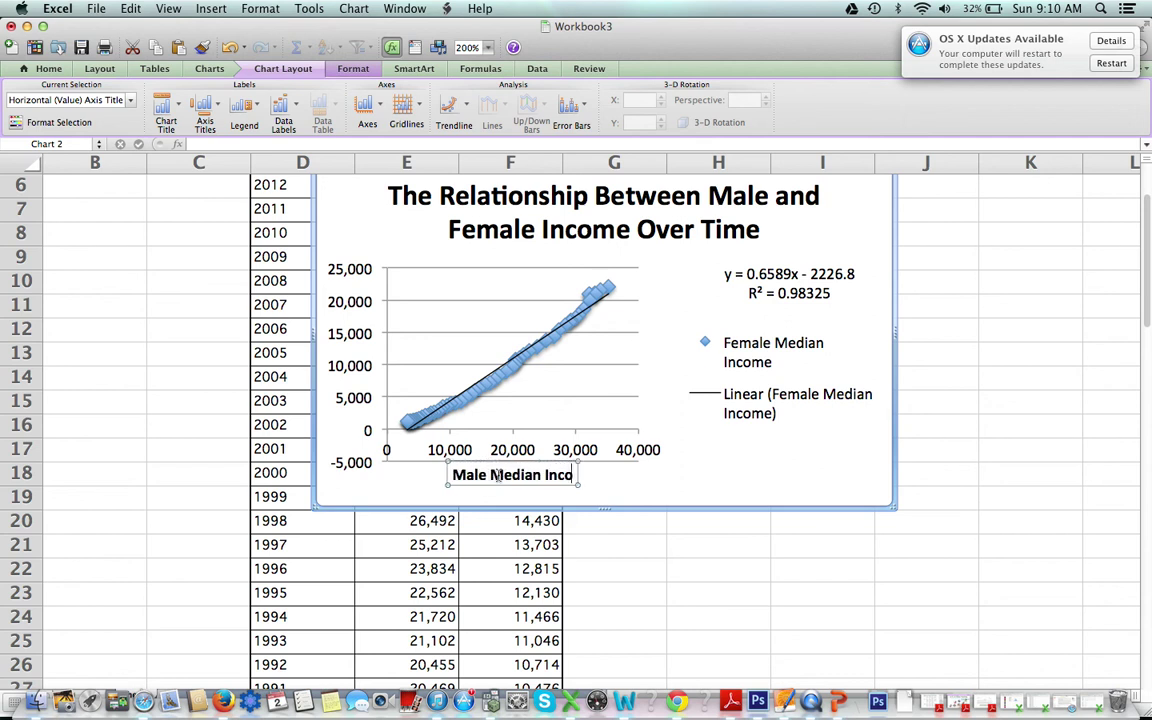
{"action": "type", "text": "me from"}
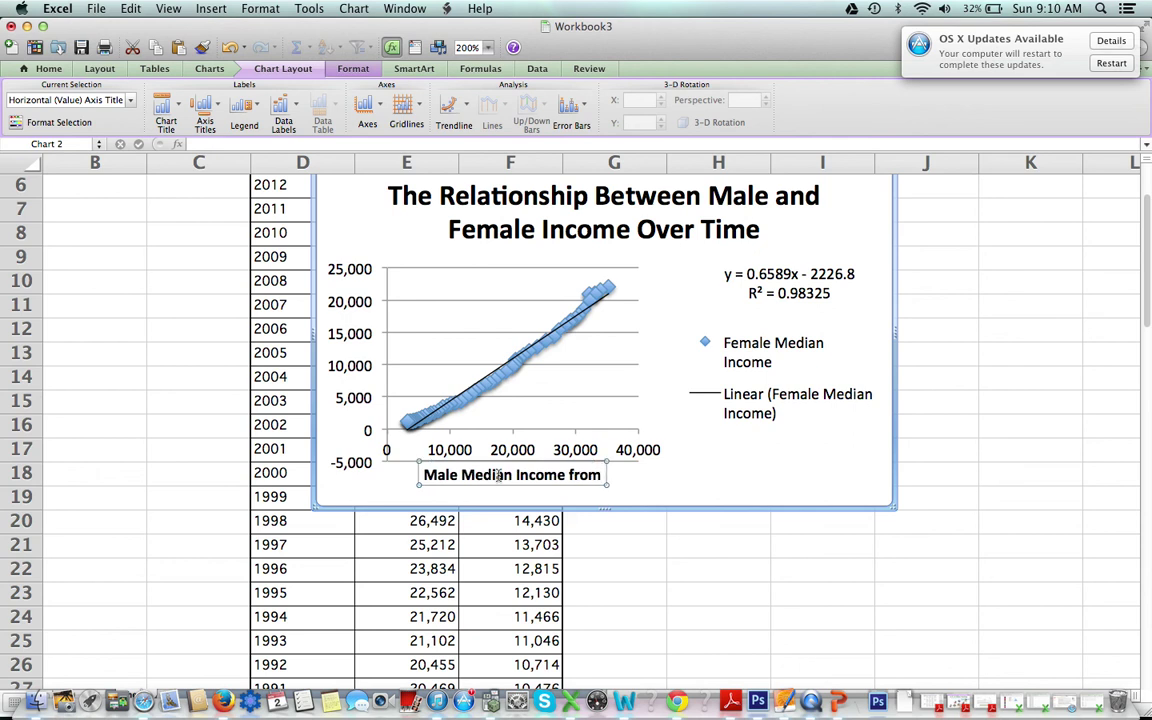
{"action": "type", "text": " 195"}
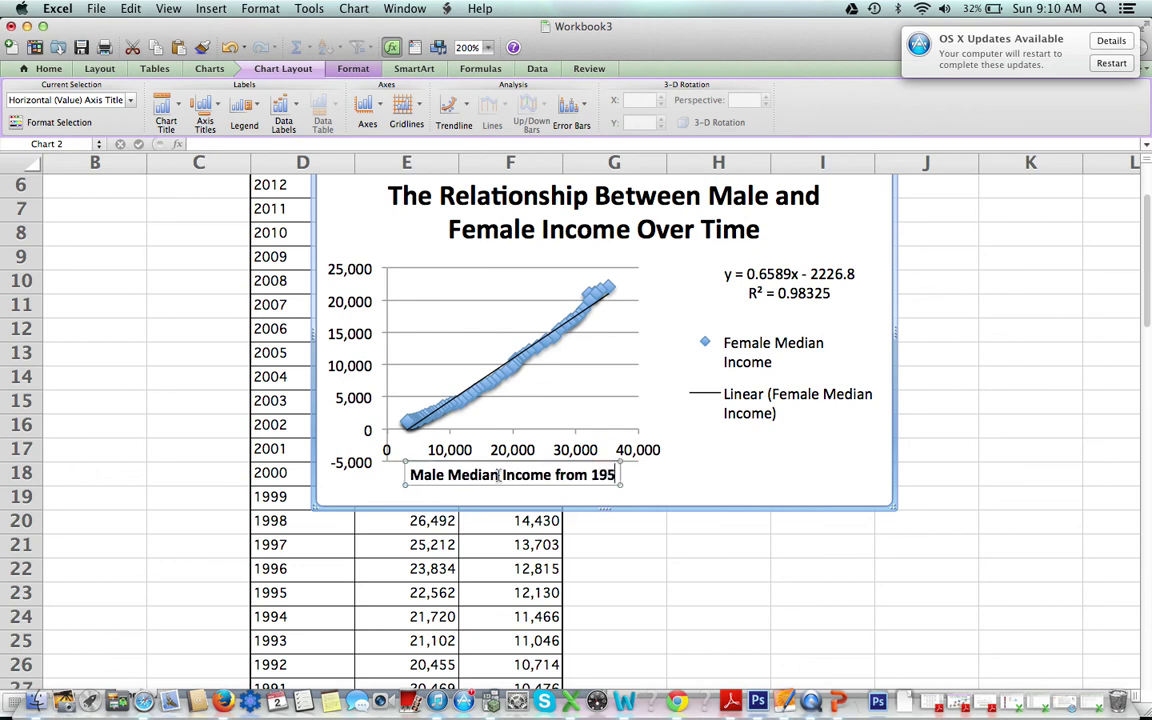
{"action": "type", "text": "3 t"}
{"action": "key", "text": "BackSpace"}
{"action": "key", "text": "BackSpace"}
{"action": "key", "text": "BackSpace"}
{"action": "key", "text": "BackSpace"}
{"action": "key", "text": "BackSpace"}
{"action": "key", "text": "BackSpace"}
{"action": "key", "text": "BackSpace"}
{"action": "key", "text": "BackSpace"}
{"action": "key", "text": "BackSpace"}
{"action": "key", "text": "BackSpace"}
{"action": "key", "text": "BackSpace"}
{"action": "key", "text": "BackSpace"}
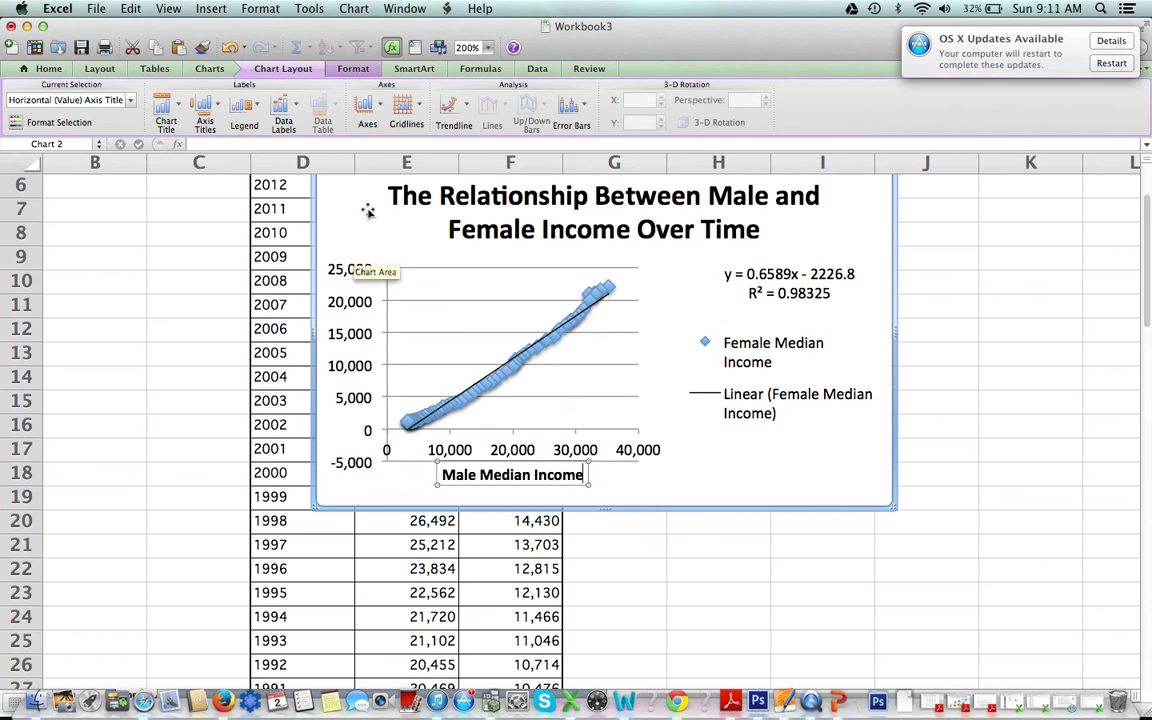
- Add a Rotated Title to the vertical axis reading 'Female Median Income'
{"action": "left_click", "coordinate": [205, 108]}
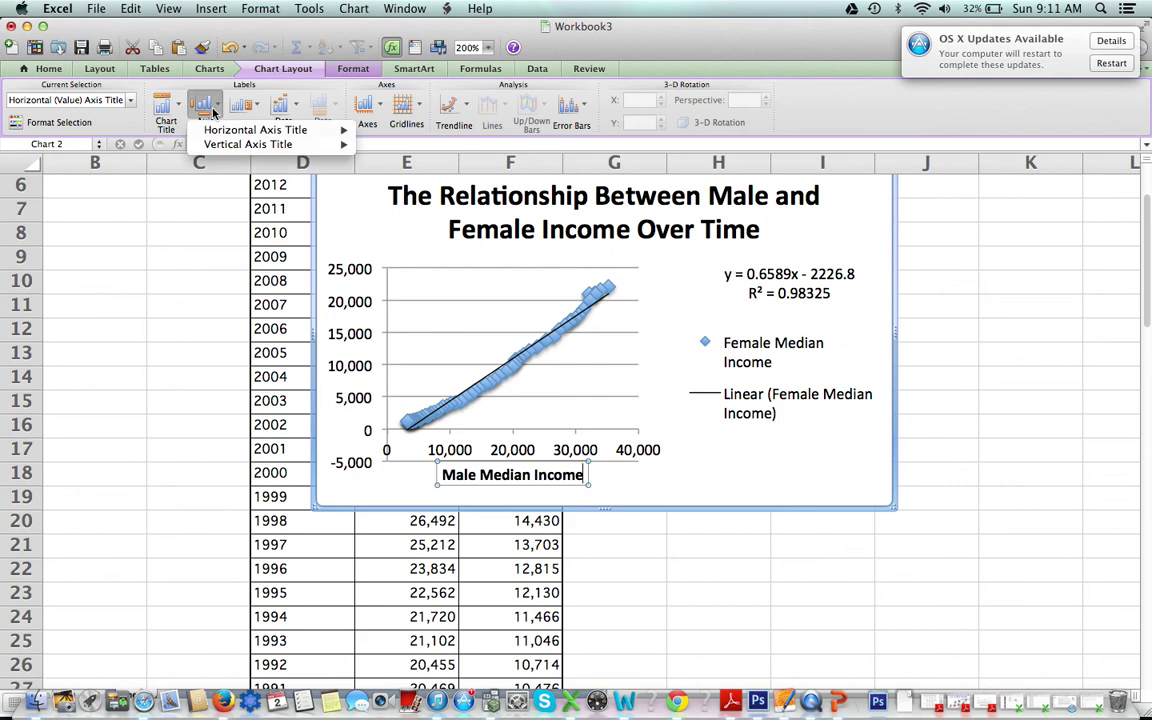
{"action": "mouse_move", "coordinate": [226, 145]}
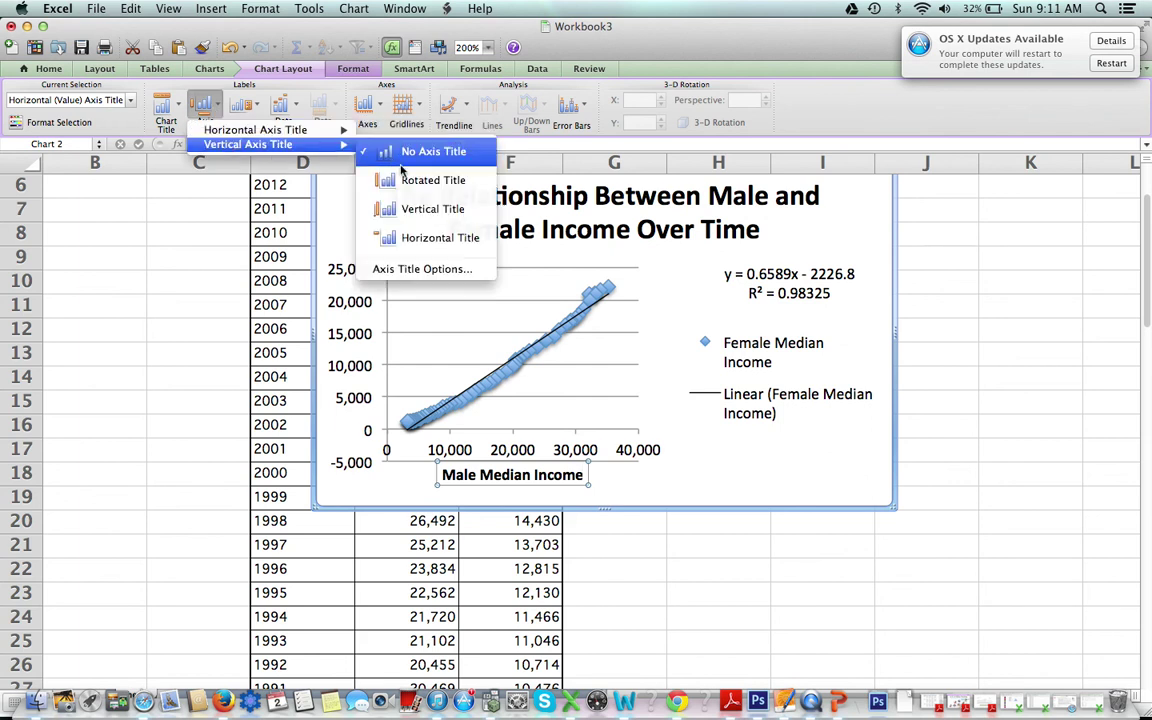
{"action": "left_click", "coordinate": [415, 183]}
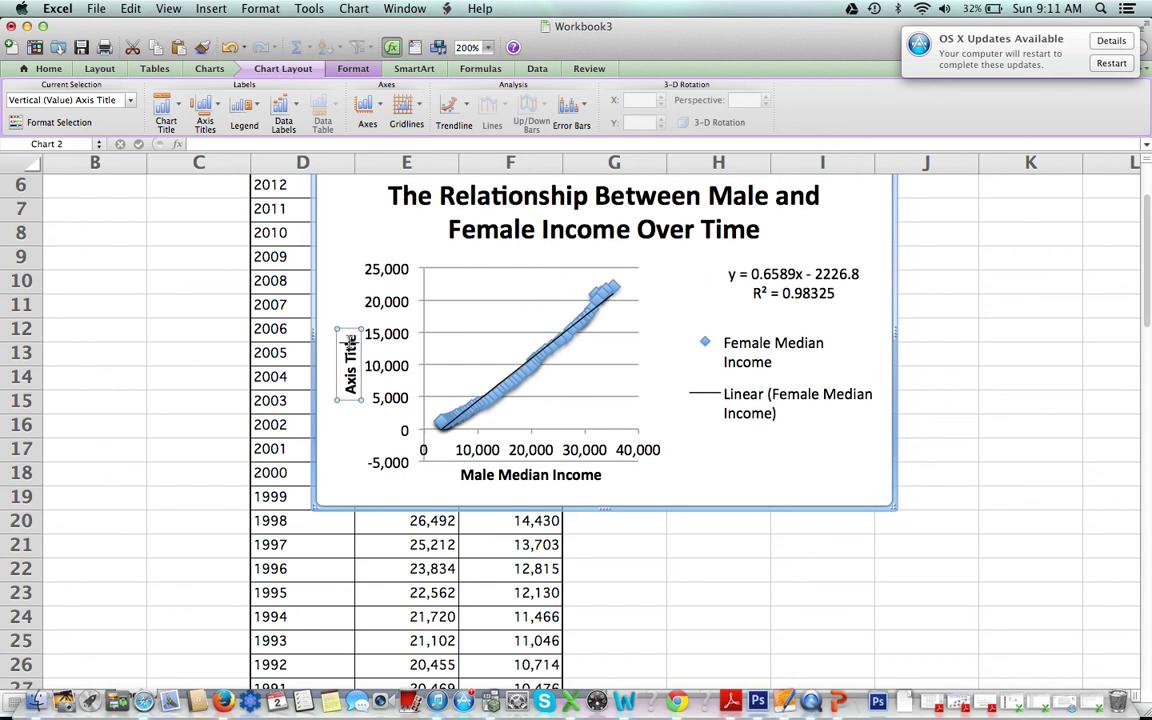
{"action": "triple_click", "coordinate": [350, 341]}
{"action": "type", "text": "Female Median Income"}
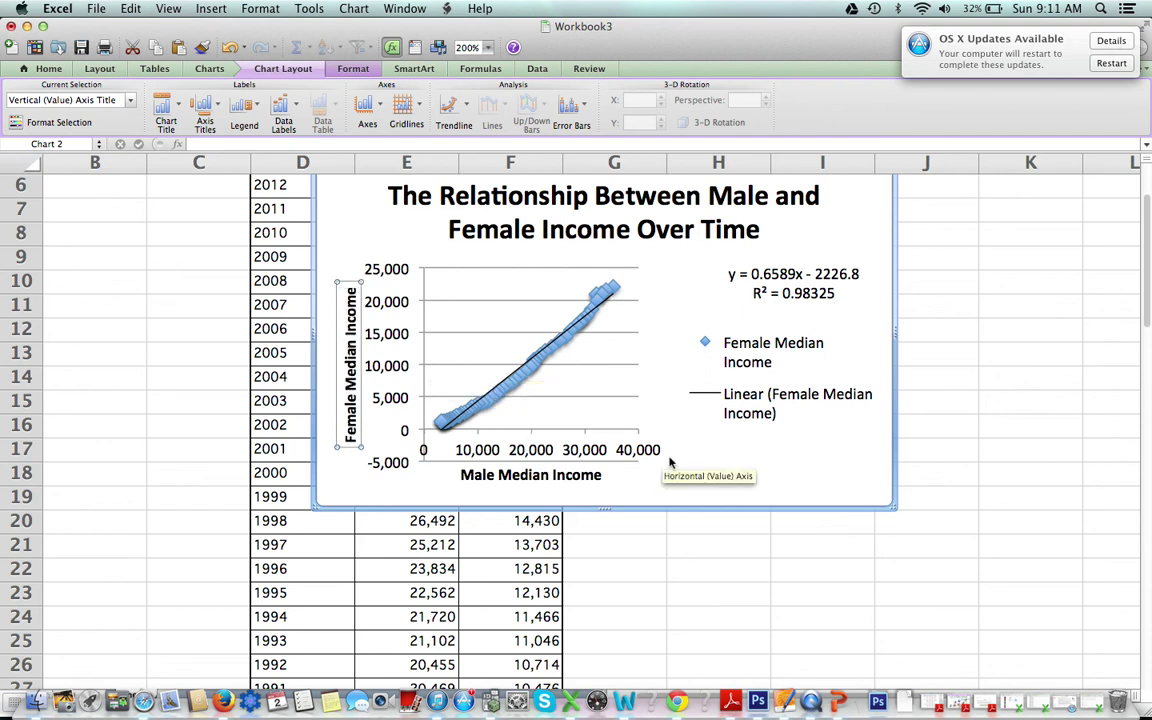
- Delete the chart's legend
{"action": "left_click", "coordinate": [756, 456]}
{"action": "left_click", "coordinate": [762, 370]}
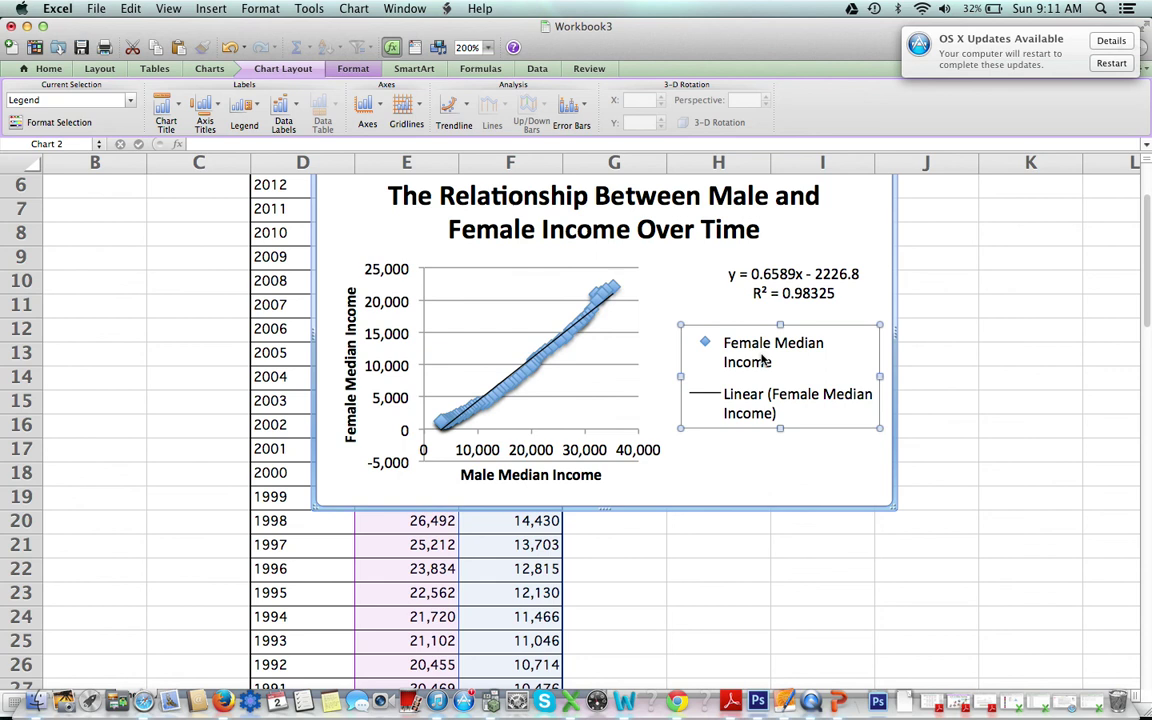
{"action": "key", "text": "Delete"}
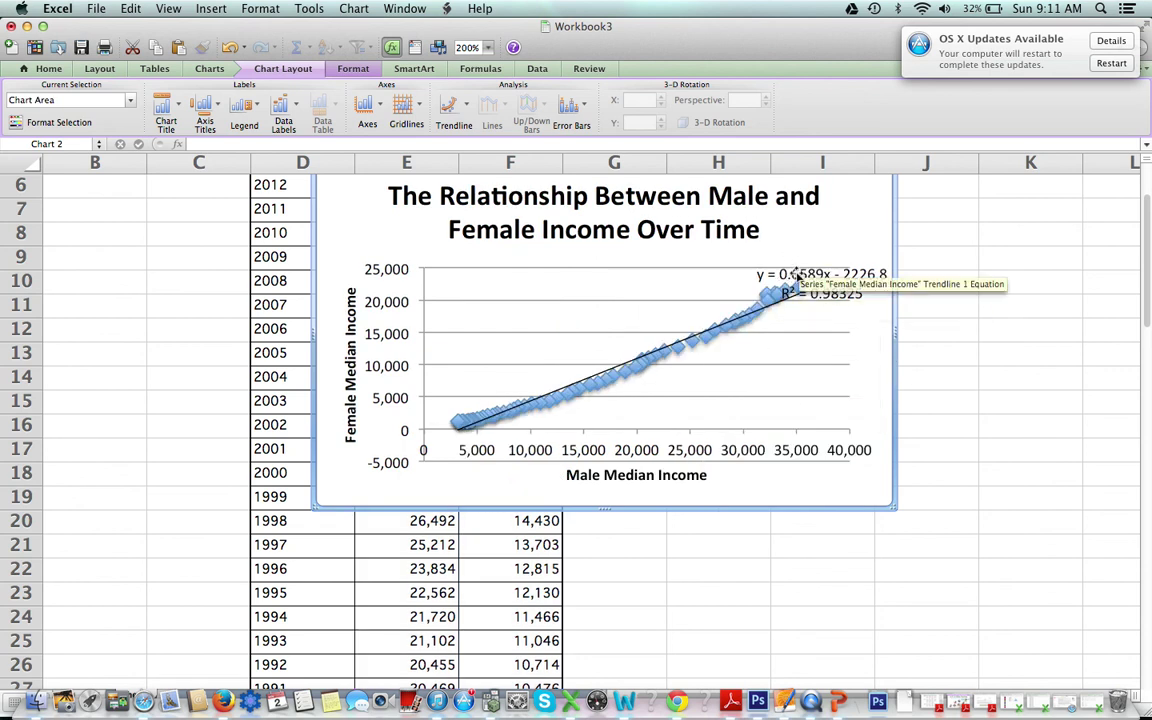
- Place the trendline equation label at the plot's upper left and shift the chart further down
{"action": "left_click_drag", "start_coordinate": [796, 275], "coordinate": [497, 276]}
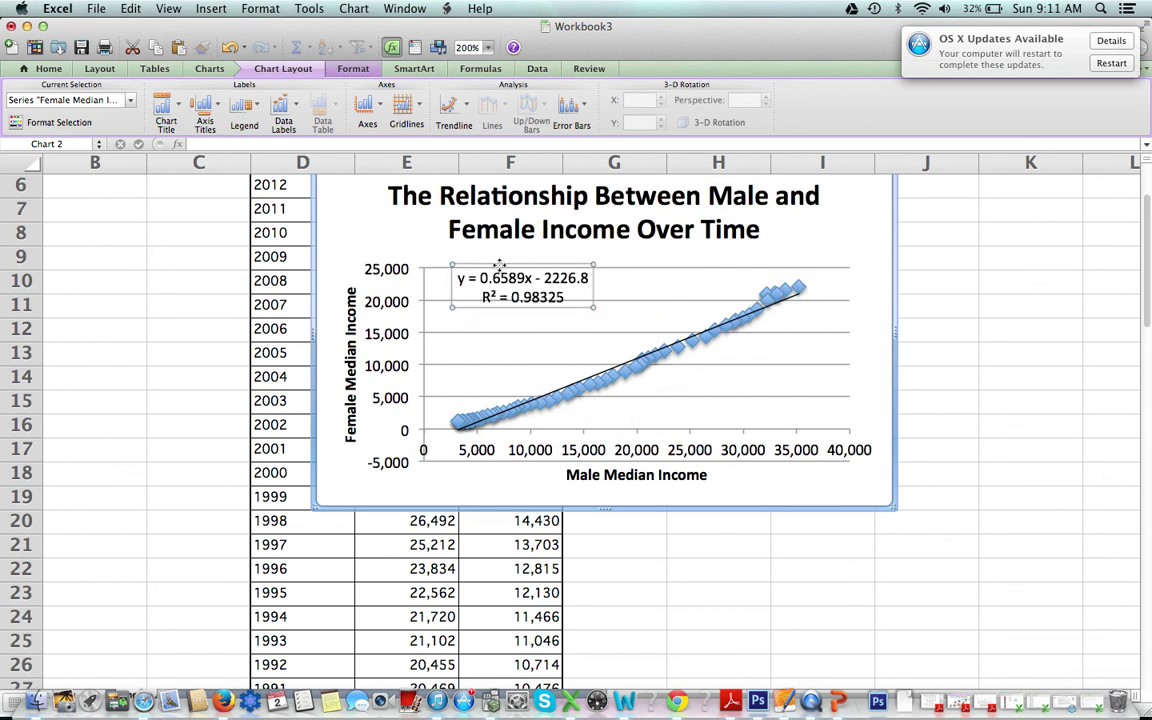
{"action": "left_click_drag", "start_coordinate": [499, 262], "coordinate": [499, 258]}
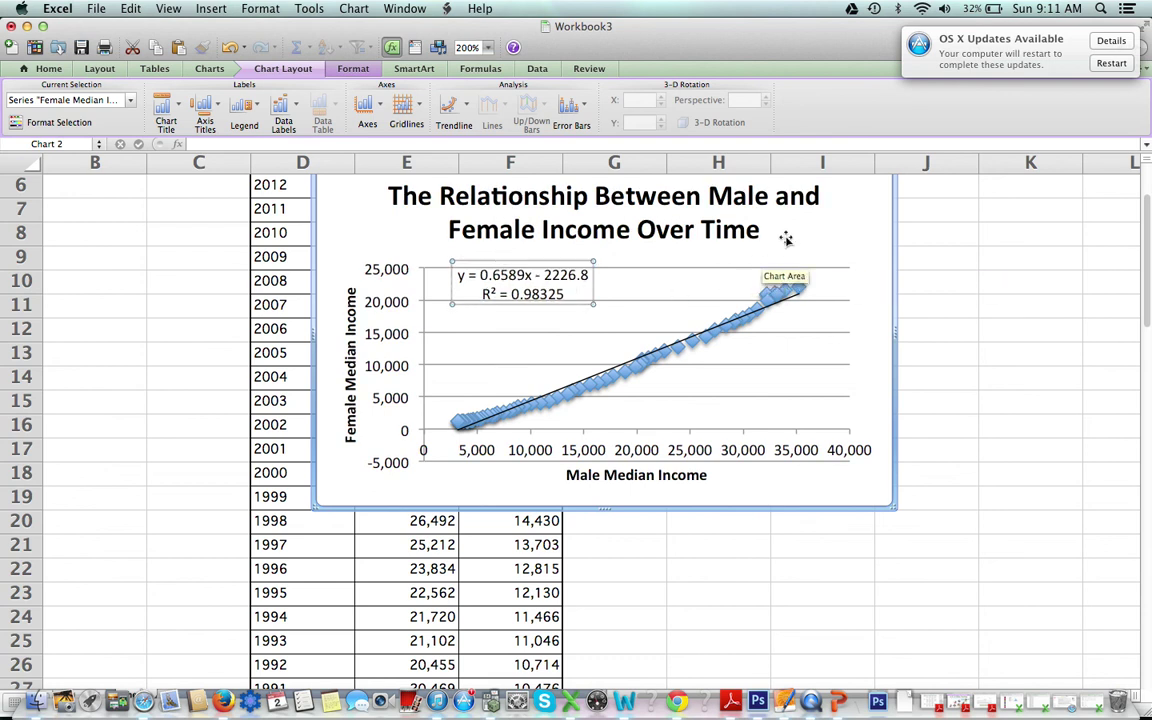
{"action": "left_click", "coordinate": [832, 226]}
{"action": "left_click_drag", "start_coordinate": [880, 216], "coordinate": [862, 272]}
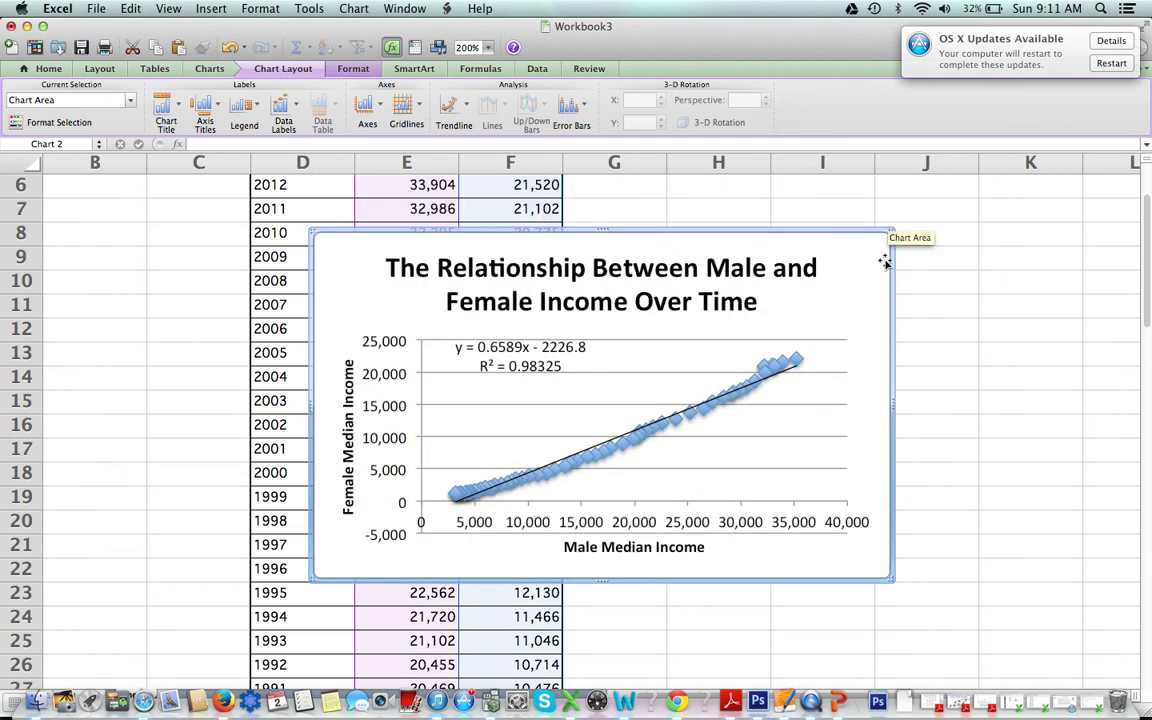